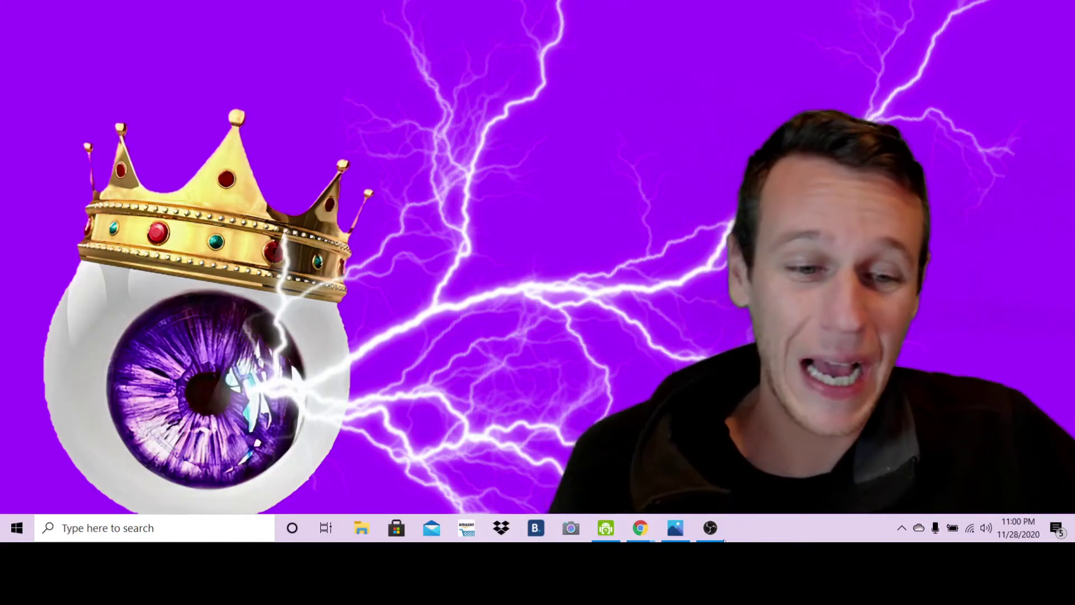
Bring the Chrome window showing the Optician NYC – clone Home page editor to the front
{"action": "mouse_move", "coordinate": [640, 528]}
{"action": "left_click", "coordinate": [558, 463]}
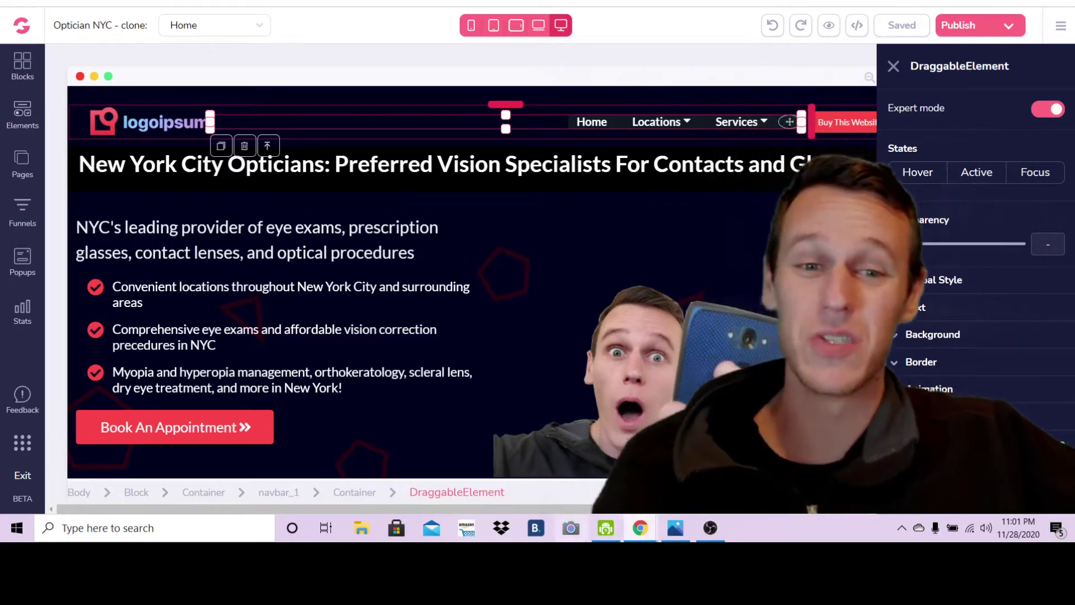
{"action": "left_click", "coordinate": [510, 229]}
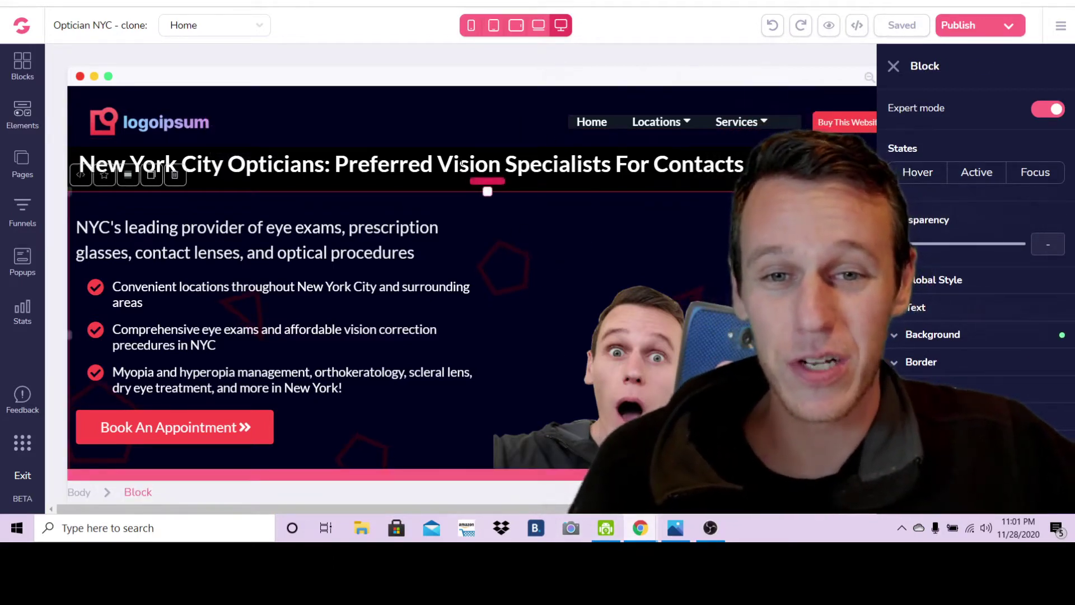
{"action": "left_click", "coordinate": [406, 136]}
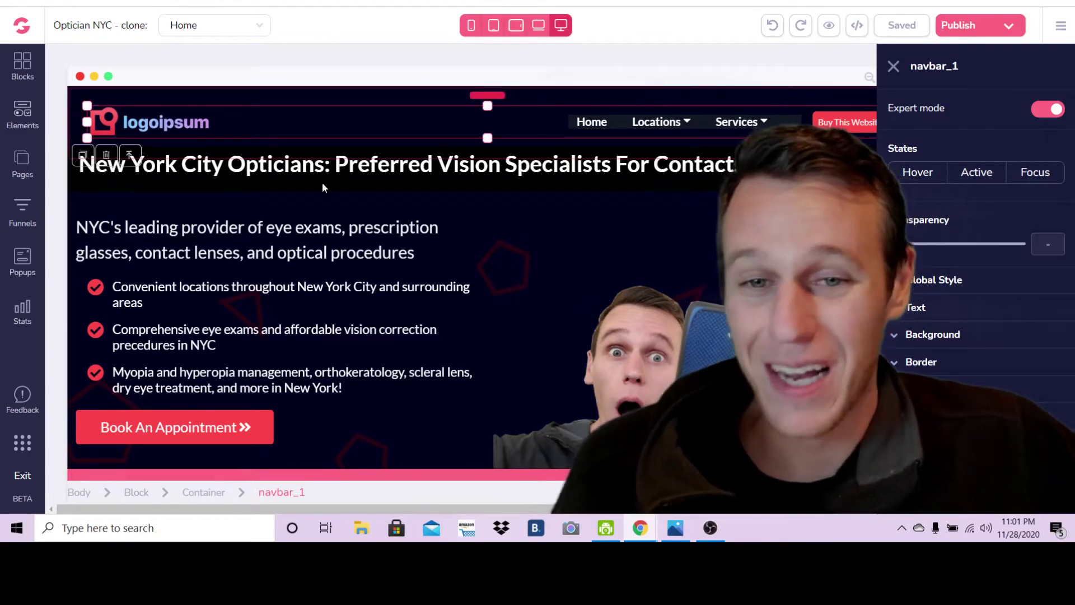
{"action": "left_click", "coordinate": [21, 164]}
{"action": "scroll", "coordinate": [202, 154], "scroll_direction": "down", "scroll_amount": 3}
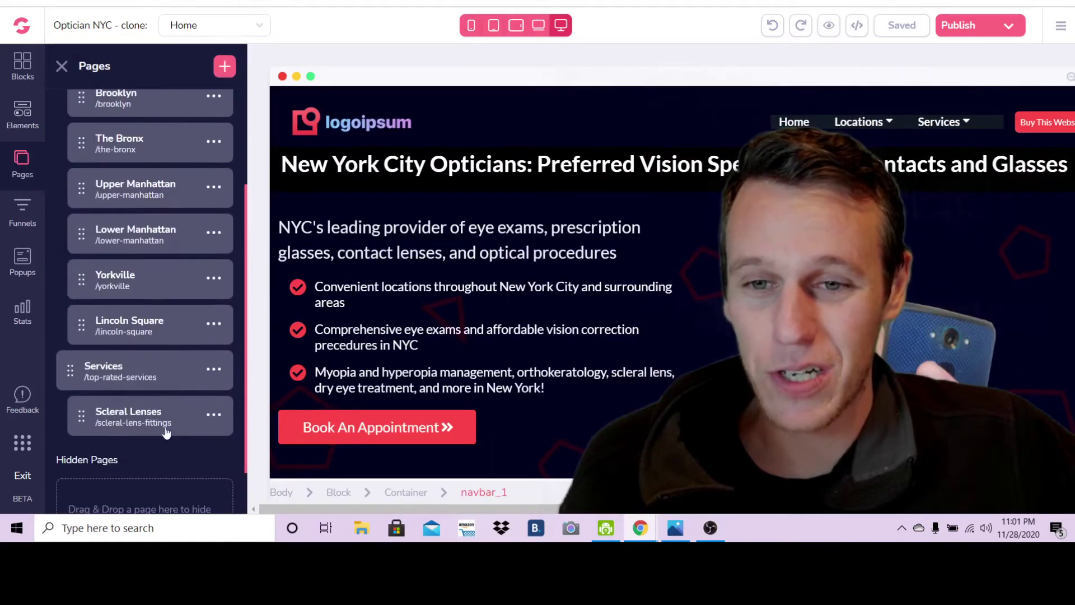
{"action": "scroll", "coordinate": [168, 426], "scroll_direction": "up", "scroll_amount": 1}
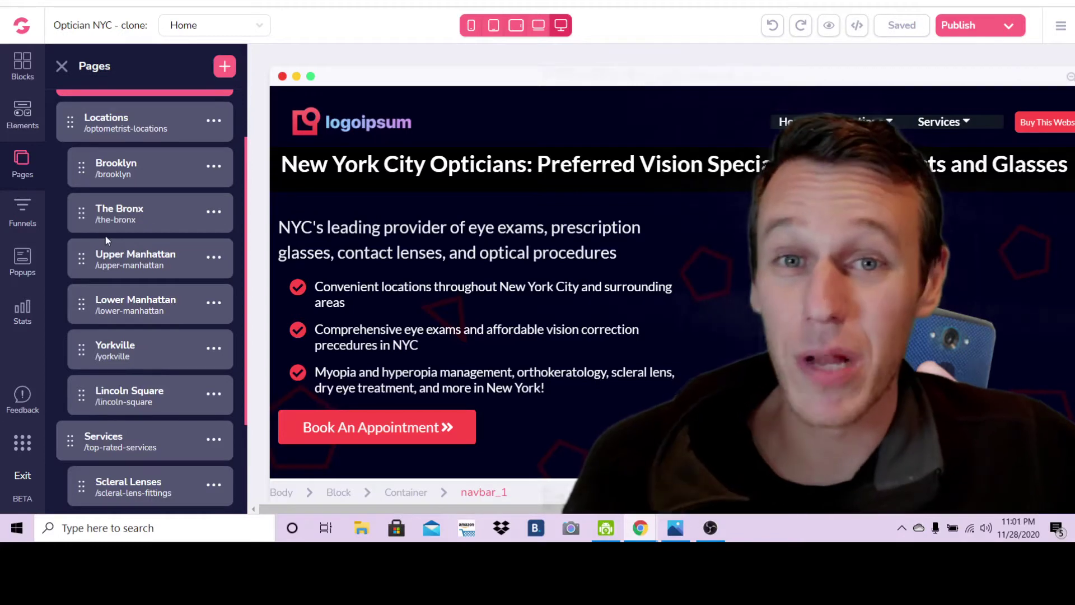
{"action": "left_click", "coordinate": [96, 171]}
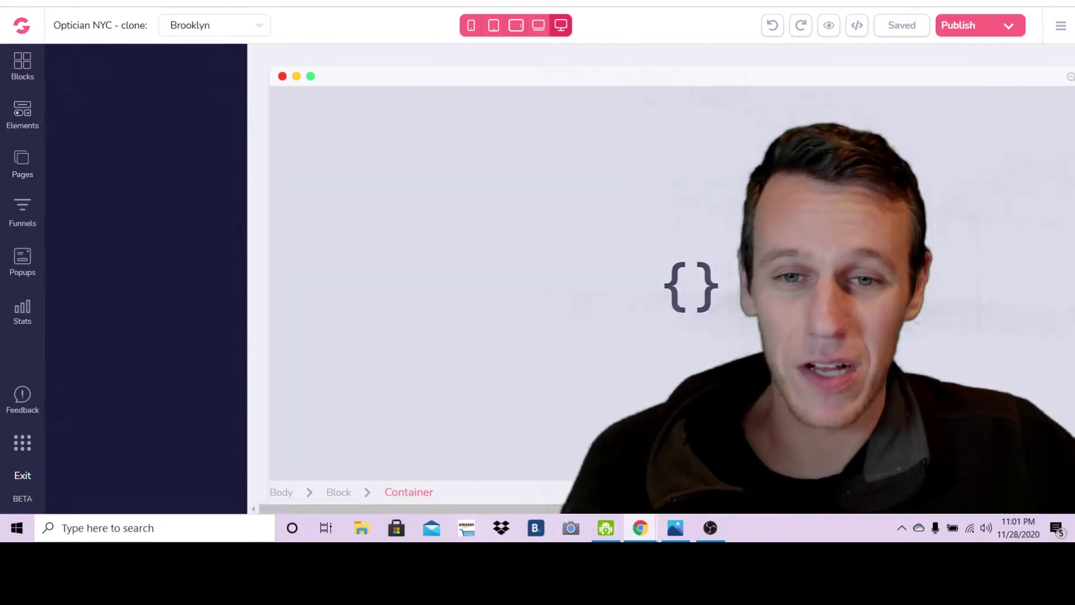
{"action": "scroll", "coordinate": [964, 310], "scroll_direction": "down", "scroll_amount": 5}
{"action": "scroll", "coordinate": [964, 309], "scroll_direction": "down", "scroll_amount": 5}
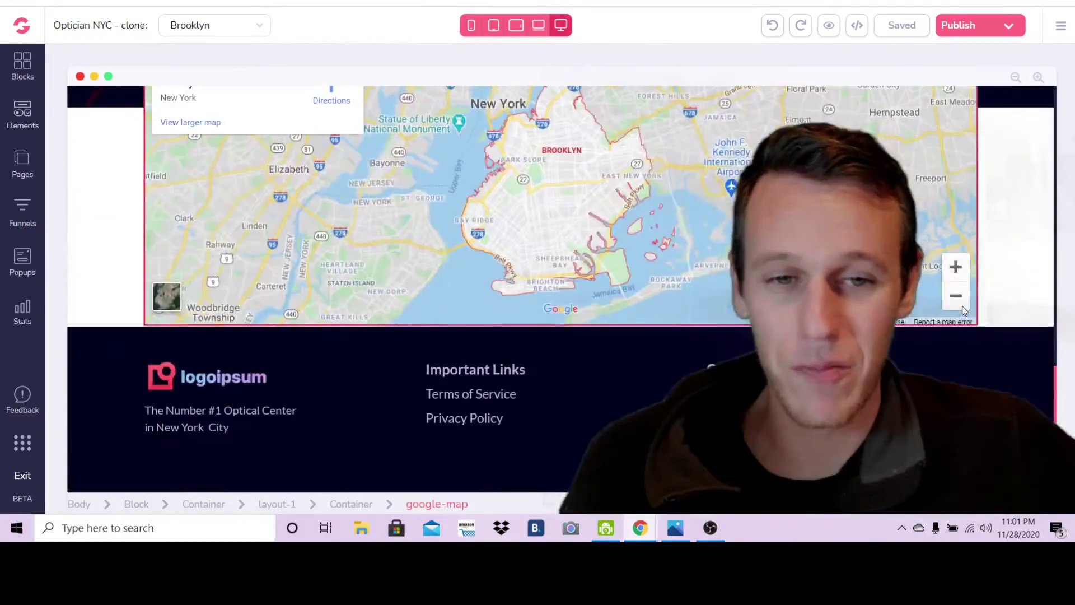
{"action": "scroll", "coordinate": [962, 308], "scroll_direction": "up", "scroll_amount": 8}
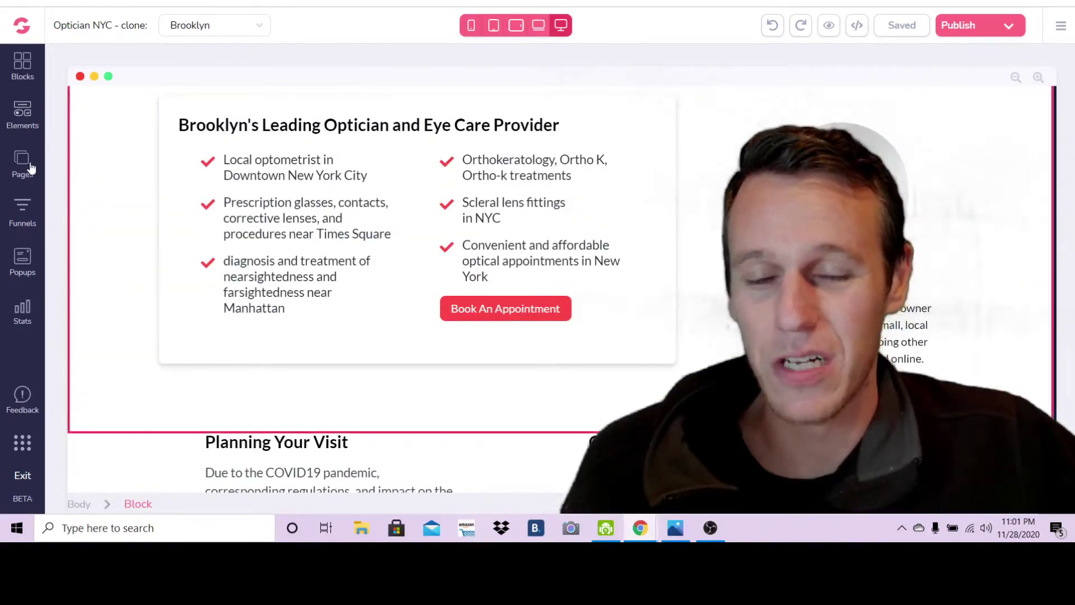
{"action": "left_click", "coordinate": [31, 168]}
{"action": "left_click", "coordinate": [134, 156]}
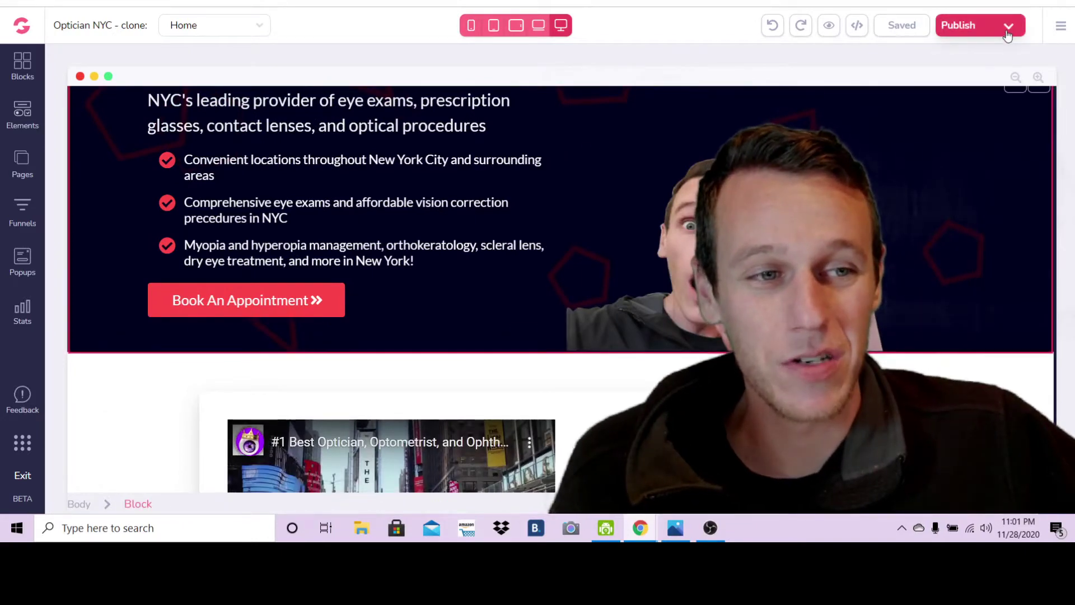
Open the site's Template Settings from the Publish dropdown and tick 'Publish on your domain'
{"action": "left_click", "coordinate": [1008, 31]}
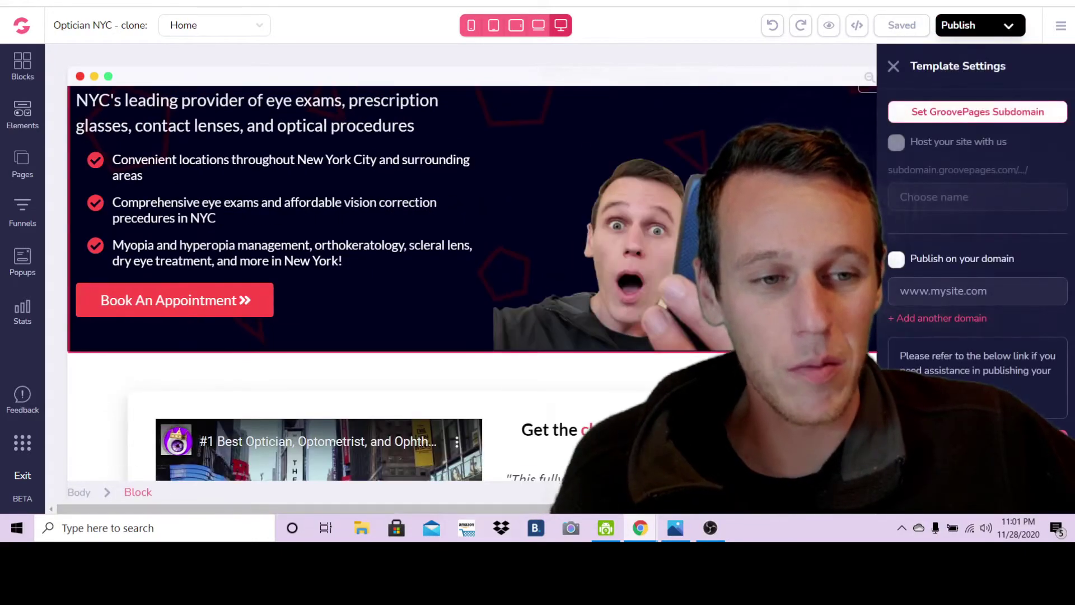
{"action": "left_click", "coordinate": [896, 259]}
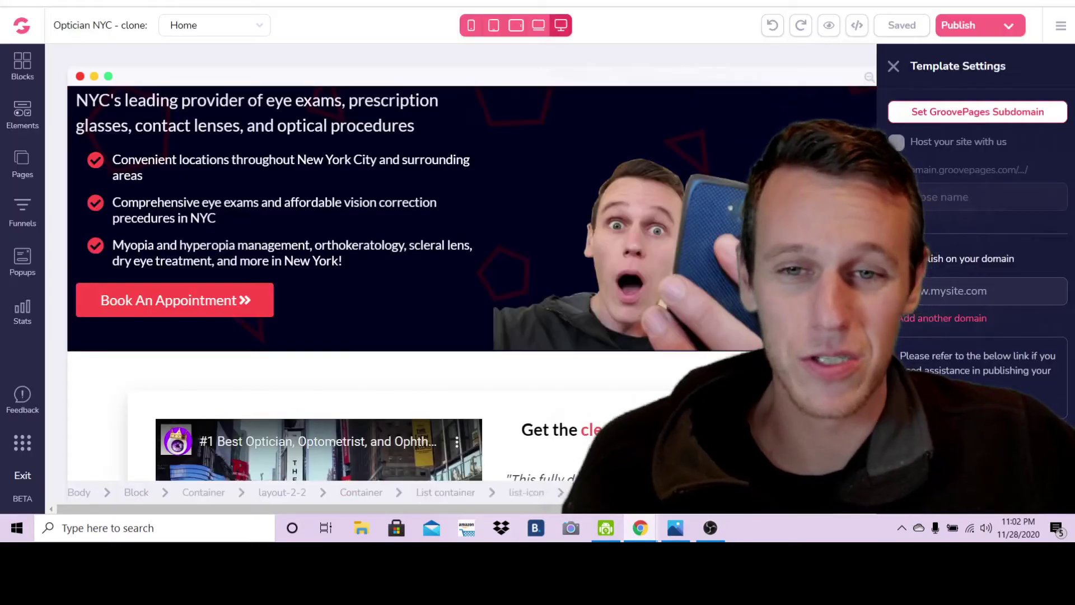
Check the opticalnyc.com details in Namecheap, then go to the Cloudflare dashboard's site list
{"action": "scroll", "coordinate": [418, 270], "scroll_direction": "up", "scroll_amount": 3}
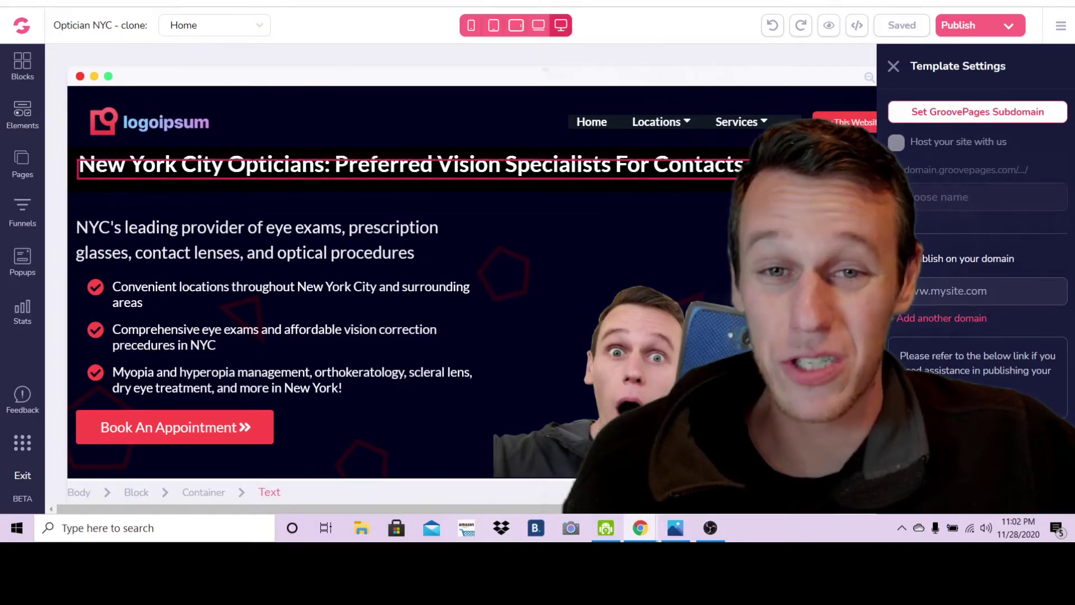
{"action": "left_click", "coordinate": [391, 129]}
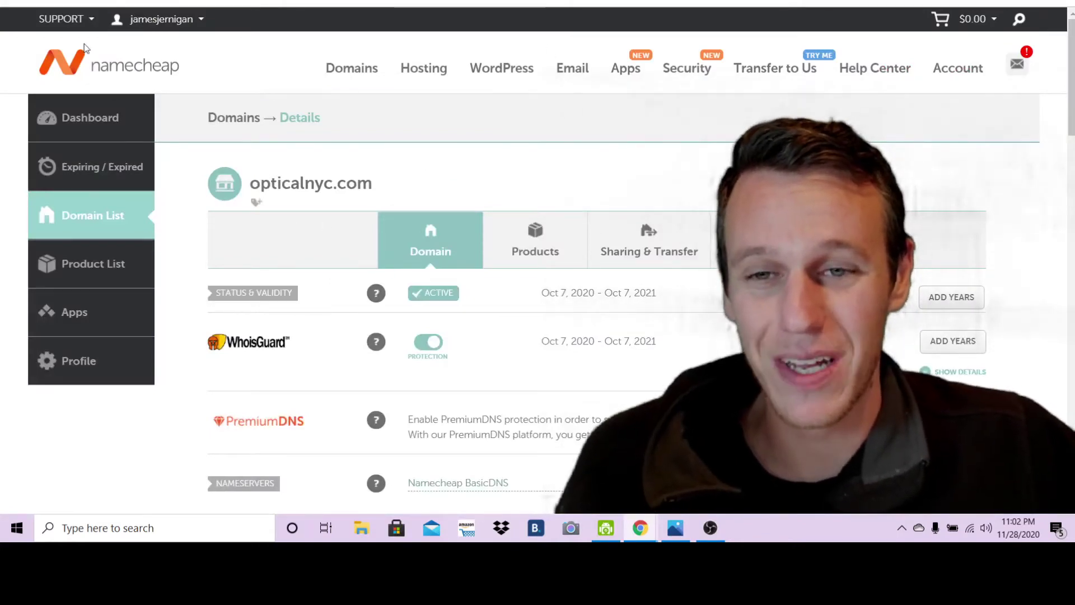
{"action": "left_click", "coordinate": [89, 220]}
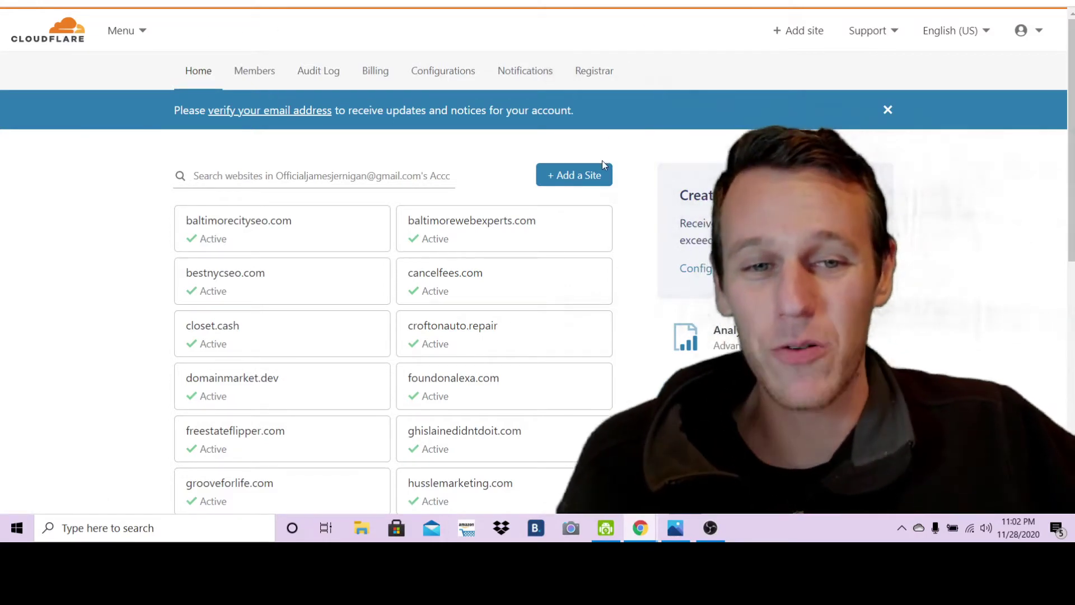
Add opticalnyc.com as a Cloudflare site, copying the name from Namecheap, and choose the Free plan
{"action": "left_click", "coordinate": [584, 182]}
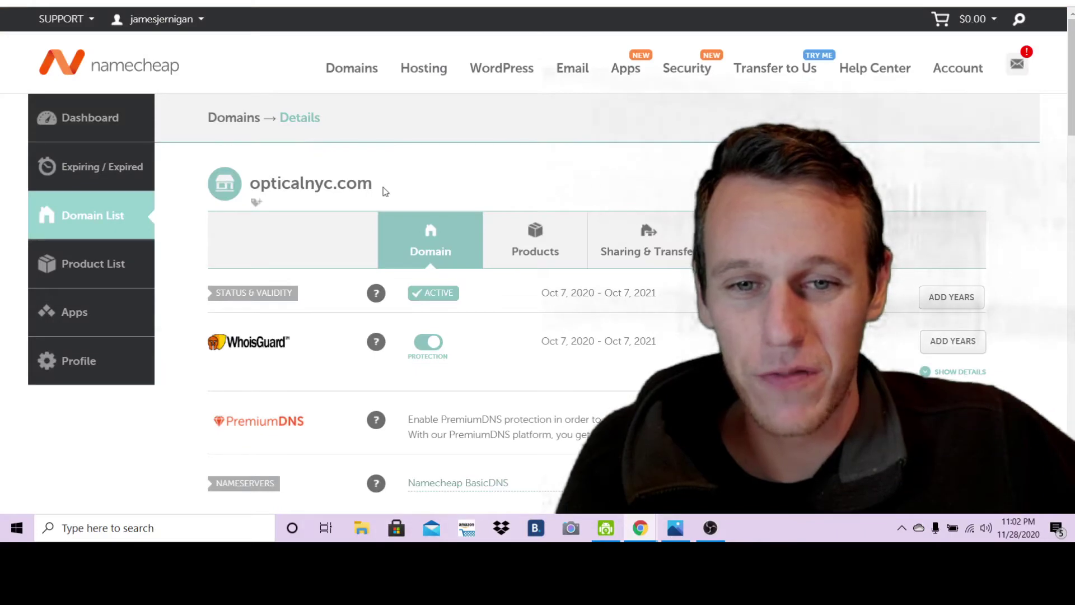
{"action": "left_click_drag", "start_coordinate": [385, 191], "coordinate": [257, 182]}
{"action": "right_click", "coordinate": [281, 182]}
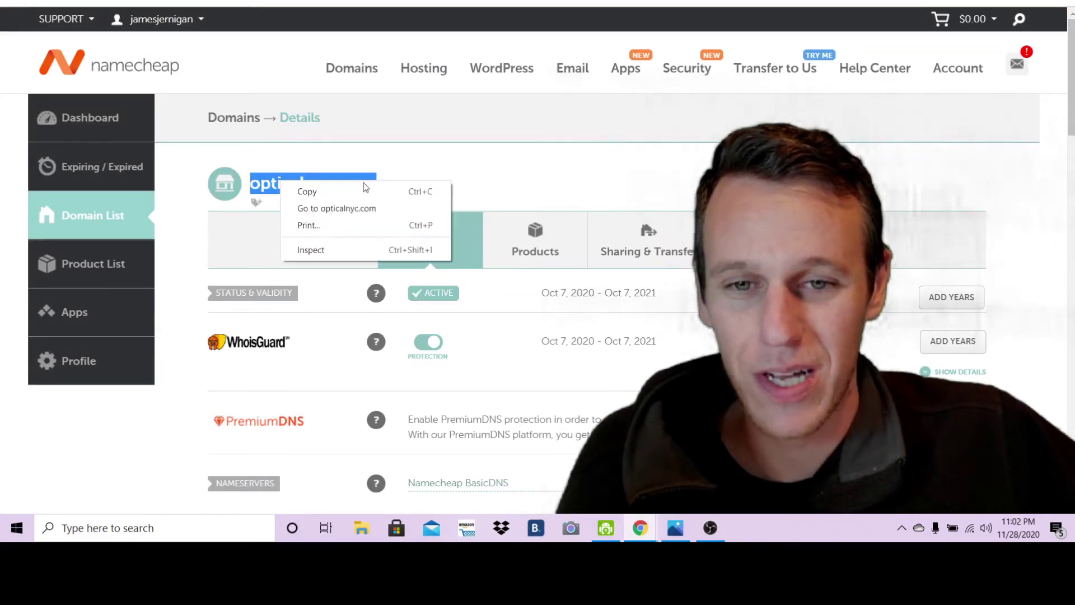
{"action": "left_click", "coordinate": [360, 189]}
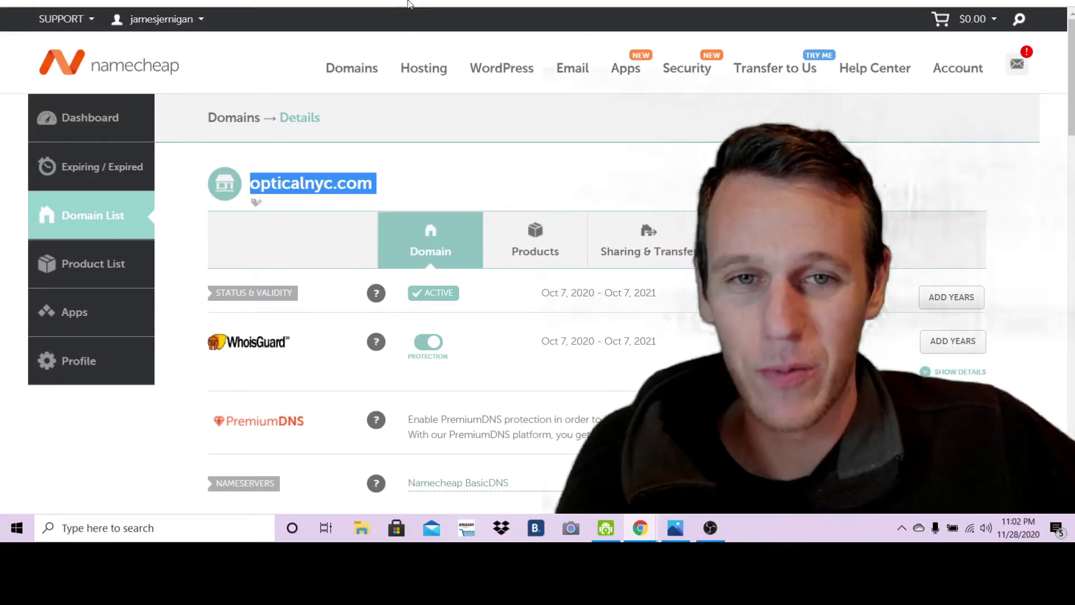
{"action": "key", "text": "ctrl+Tab"}
{"action": "right_click", "coordinate": [231, 206]}
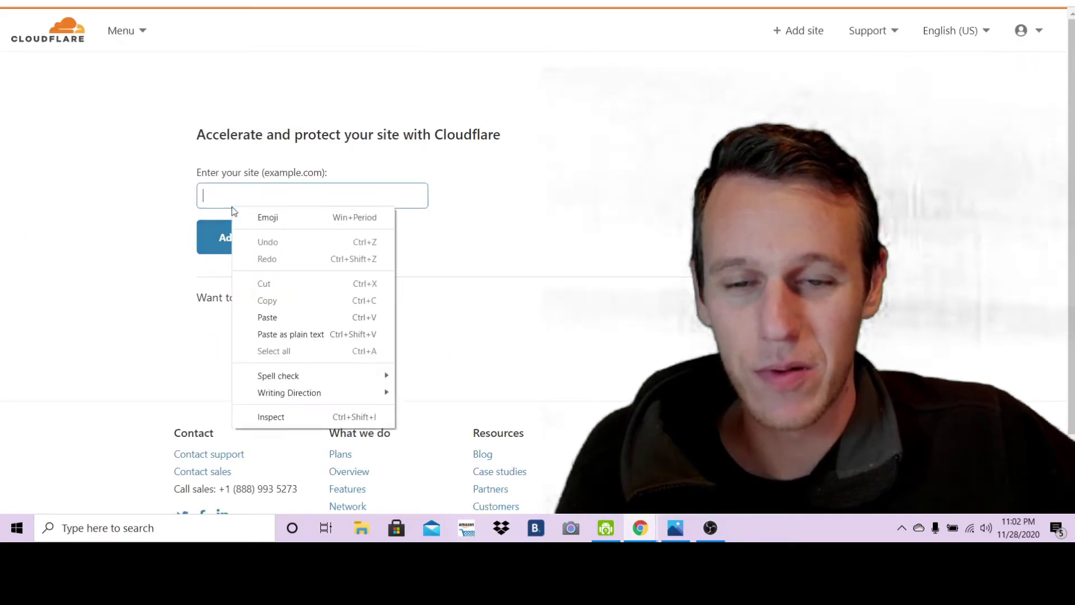
{"action": "left_click", "coordinate": [301, 316]}
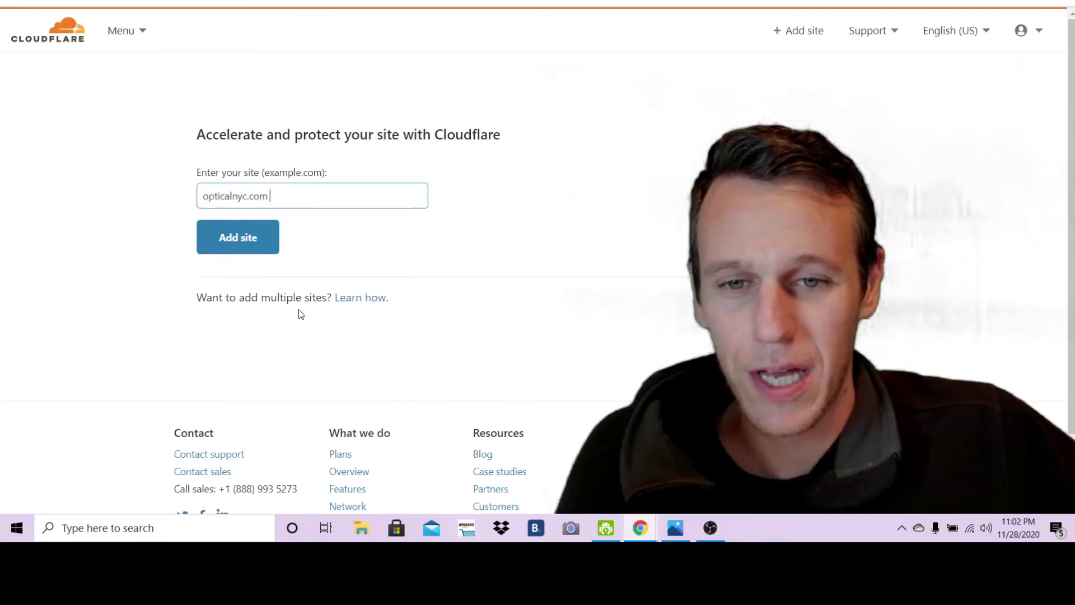
{"action": "left_click", "coordinate": [252, 244]}
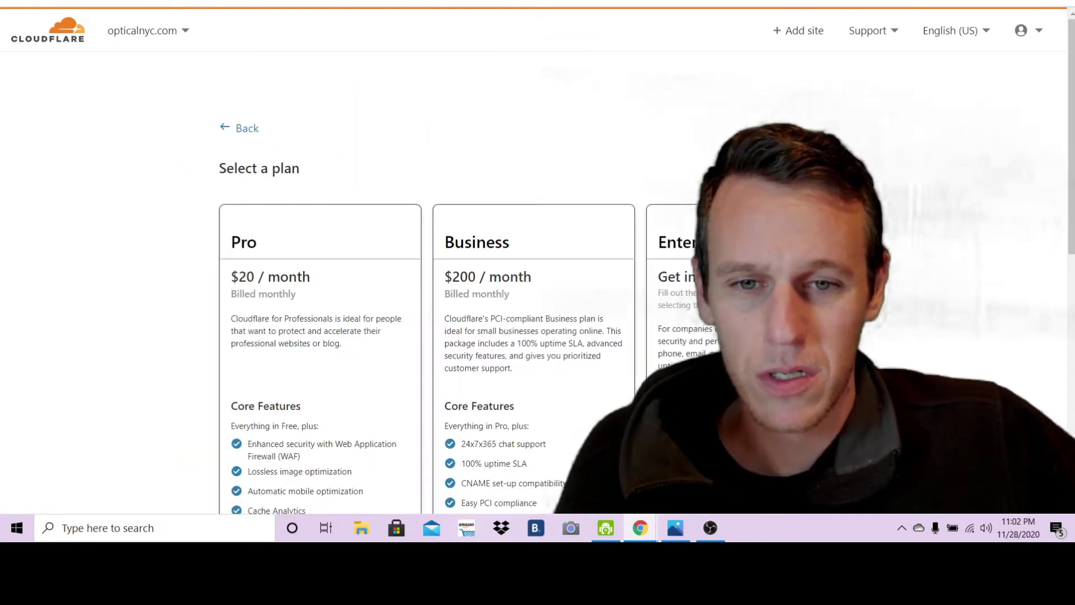
{"action": "scroll", "coordinate": [390, 168], "scroll_direction": "down", "scroll_amount": 6}
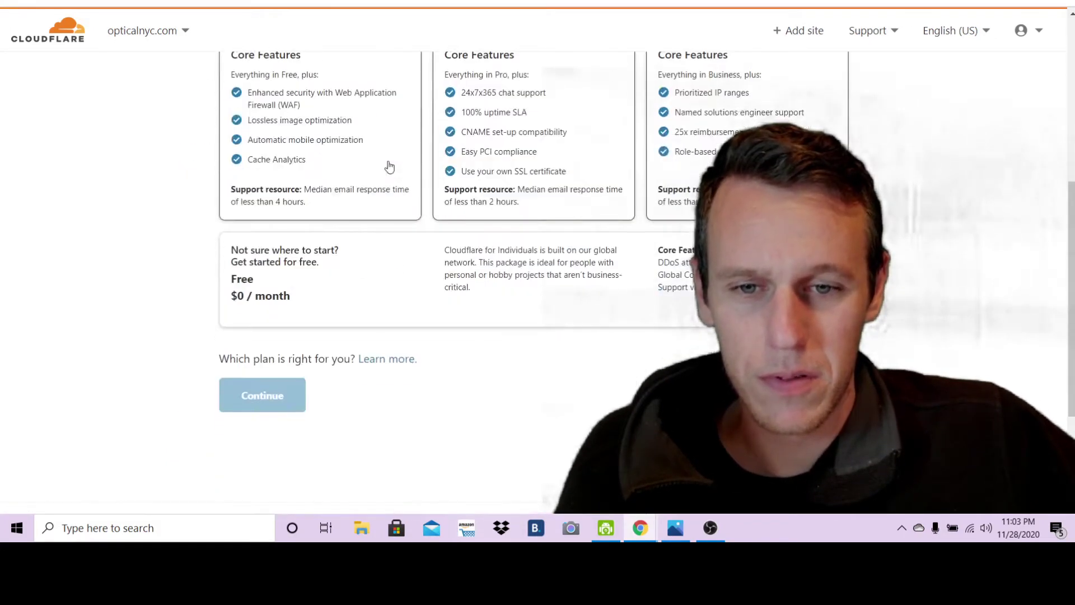
{"action": "left_click", "coordinate": [247, 289]}
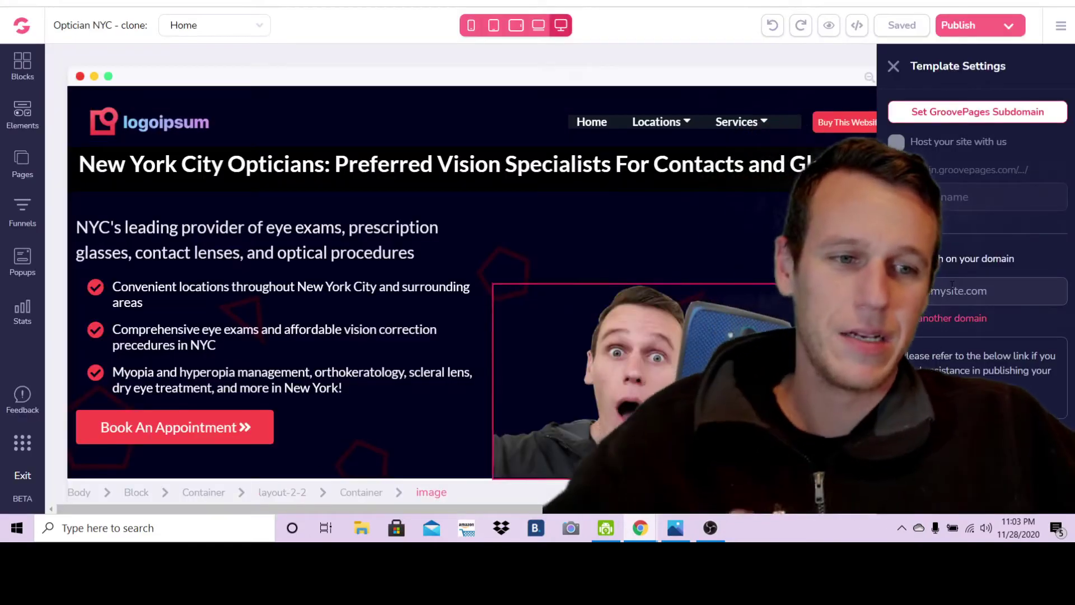
Paste opticalnyc.com into the GroovePages domain field and open the GrooveDigital domain help articles
{"action": "right_click", "coordinate": [918, 288]}
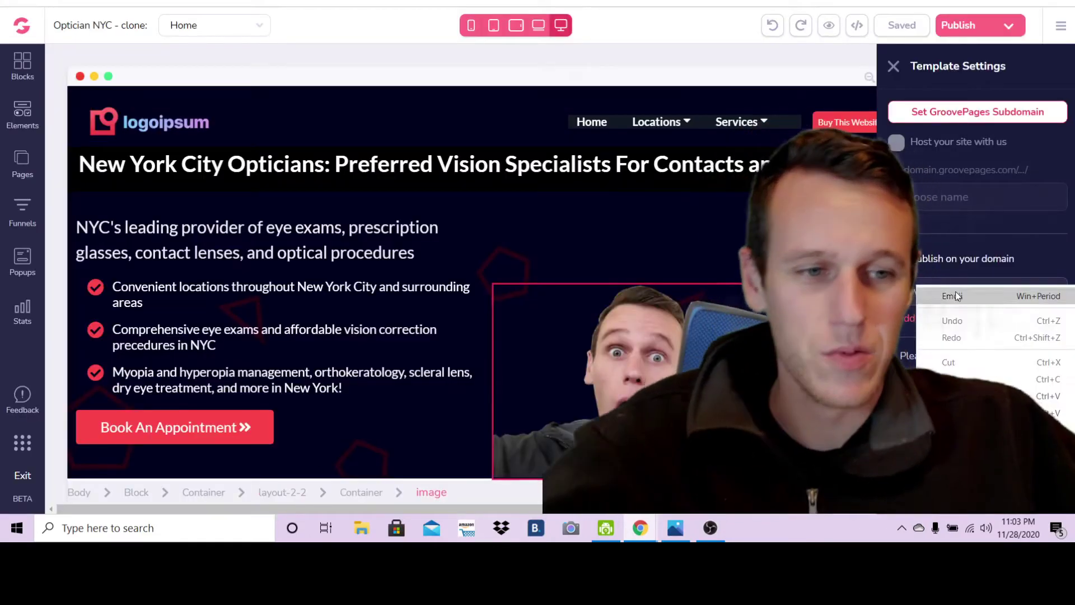
{"action": "left_click", "coordinate": [980, 395]}
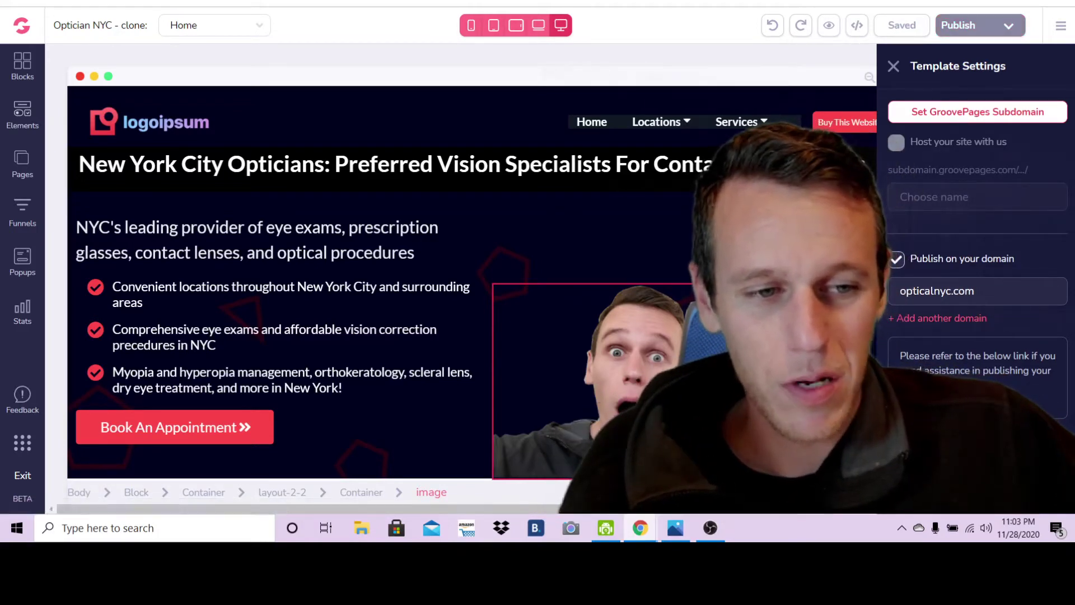
{"action": "left_click", "coordinate": [952, 398]}
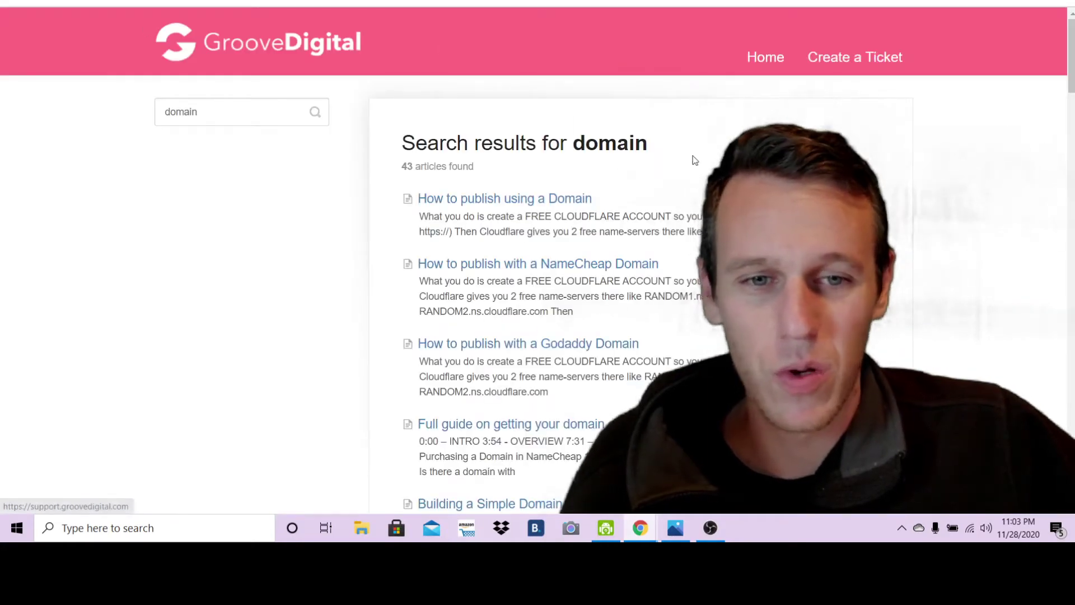
Open the 'How to publish with a NameCheap Domain' article and copy the host10.groovepages.com address
{"action": "scroll", "coordinate": [588, 140], "scroll_direction": "down", "scroll_amount": 1}
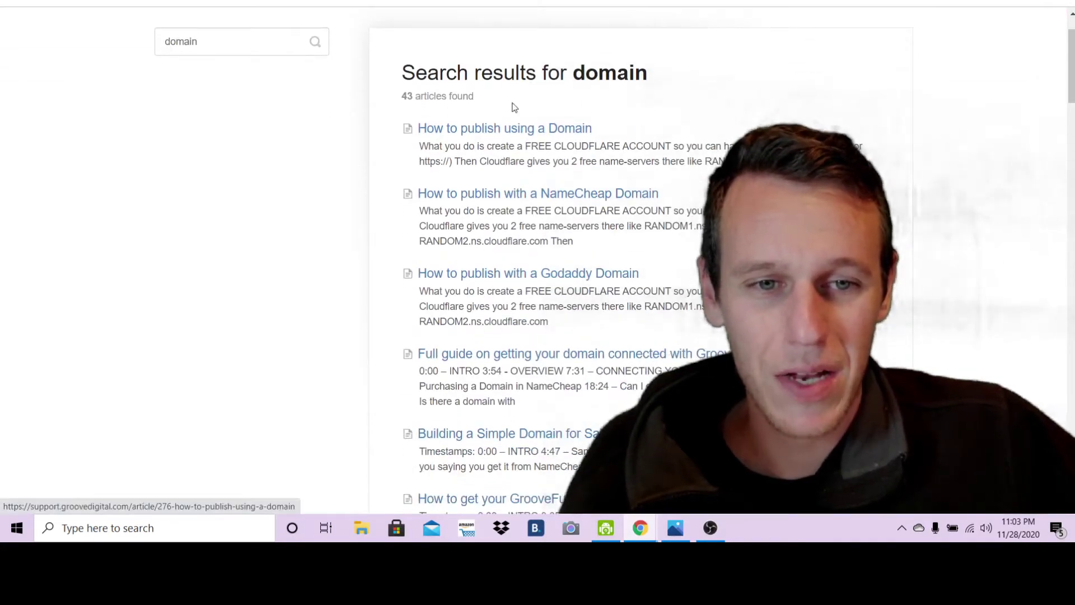
{"action": "left_click", "coordinate": [575, 194]}
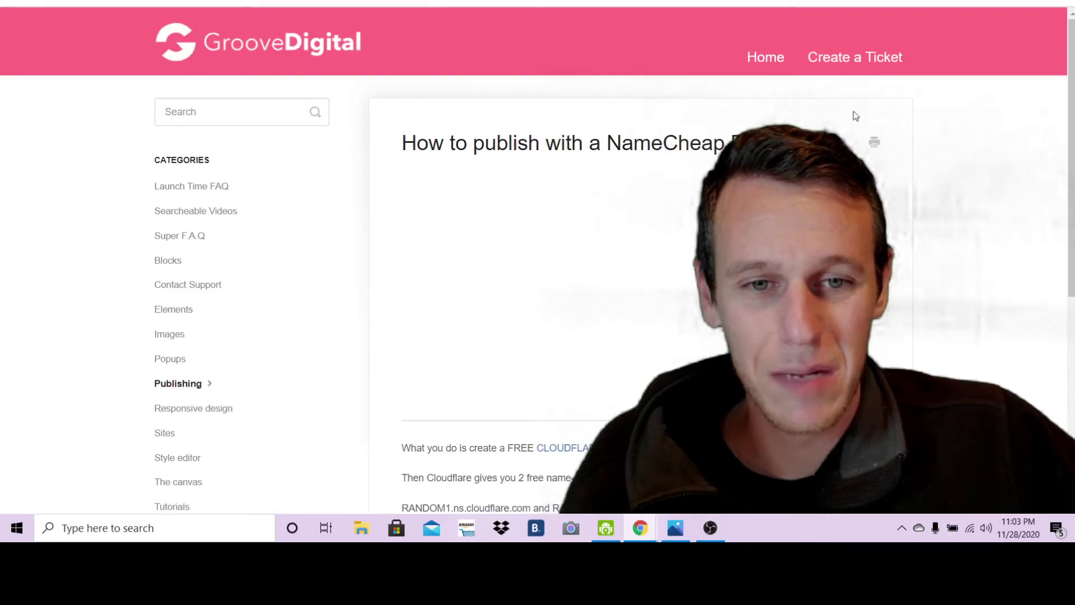
{"action": "scroll", "coordinate": [916, 214], "scroll_direction": "down", "scroll_amount": 3}
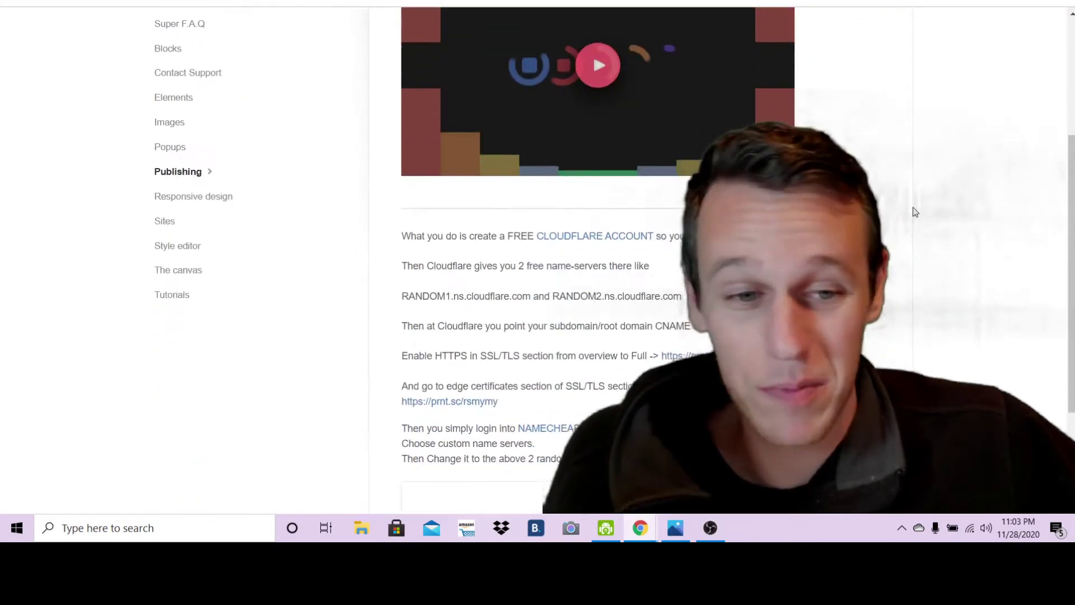
{"action": "scroll", "coordinate": [915, 212], "scroll_direction": "down", "scroll_amount": 3}
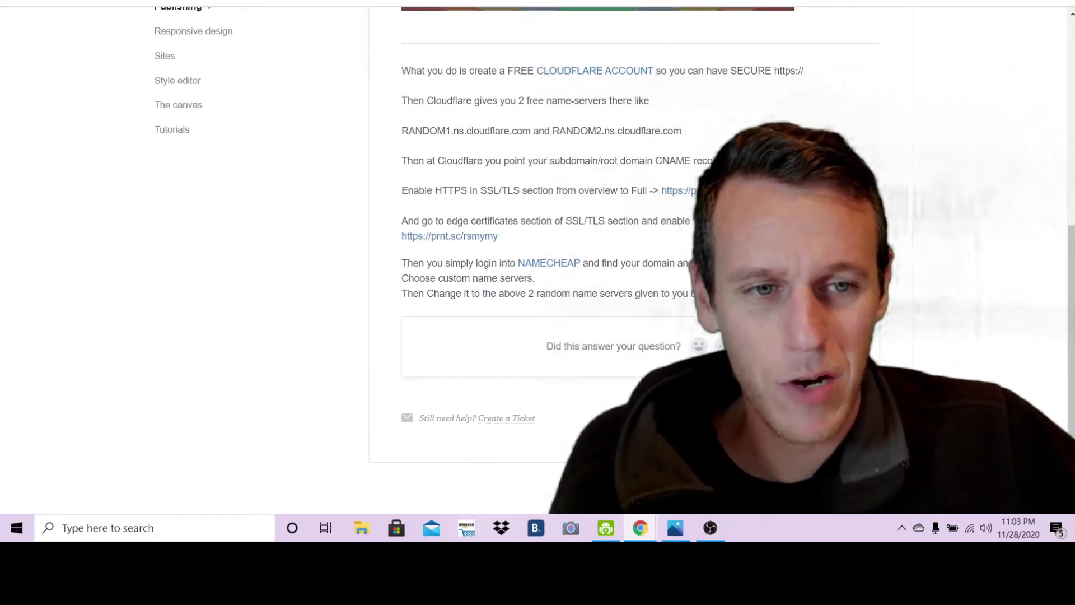
{"action": "triple_click", "coordinate": [706, 191]}
{"action": "left_click", "coordinate": [705, 191]}
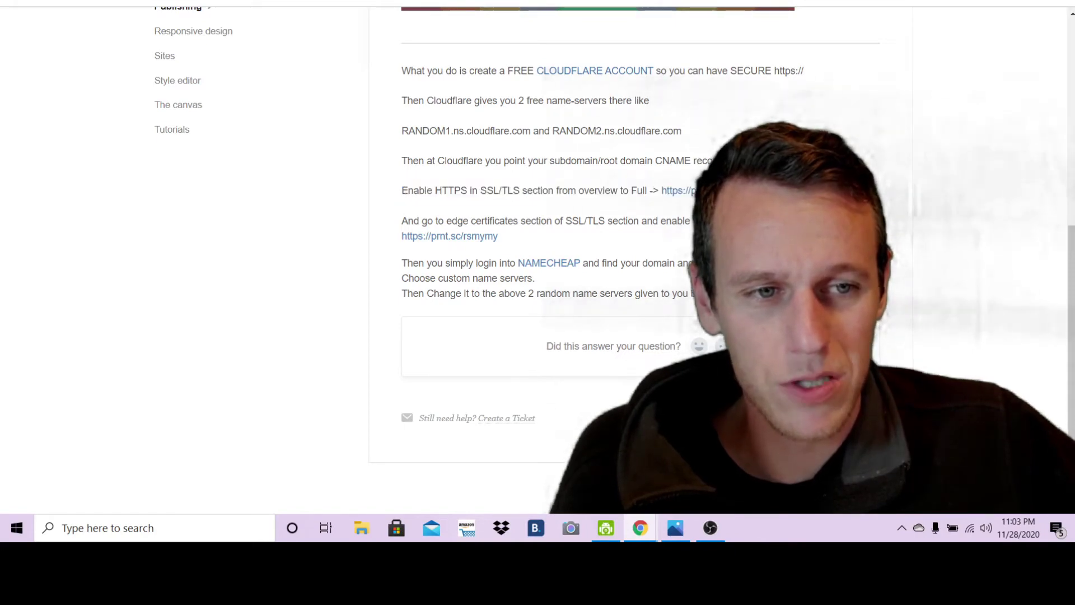
{"action": "right_click", "coordinate": [875, 164]}
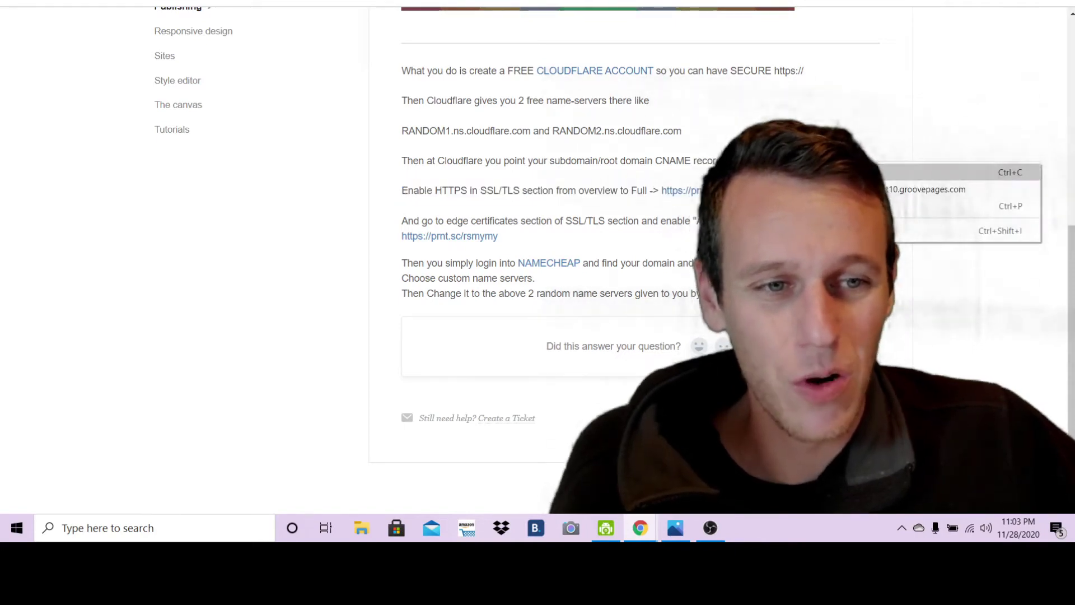
{"action": "left_click", "coordinate": [896, 172]}
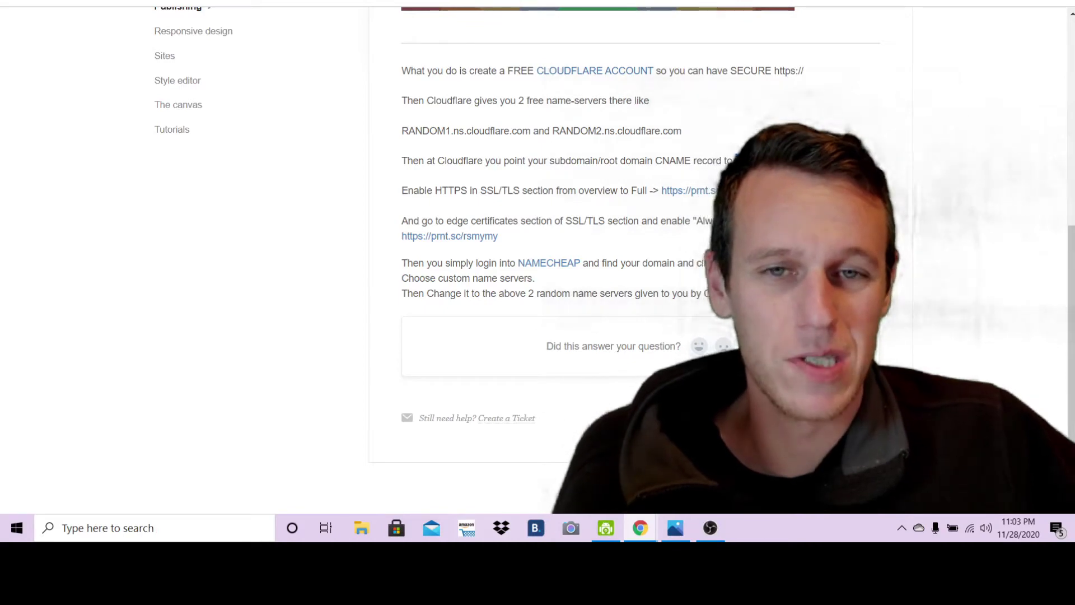
Back in Cloudflare, continue with the Free plan so the DNS quick scan lists the records
{"action": "key", "text": "ctrl+Tab"}
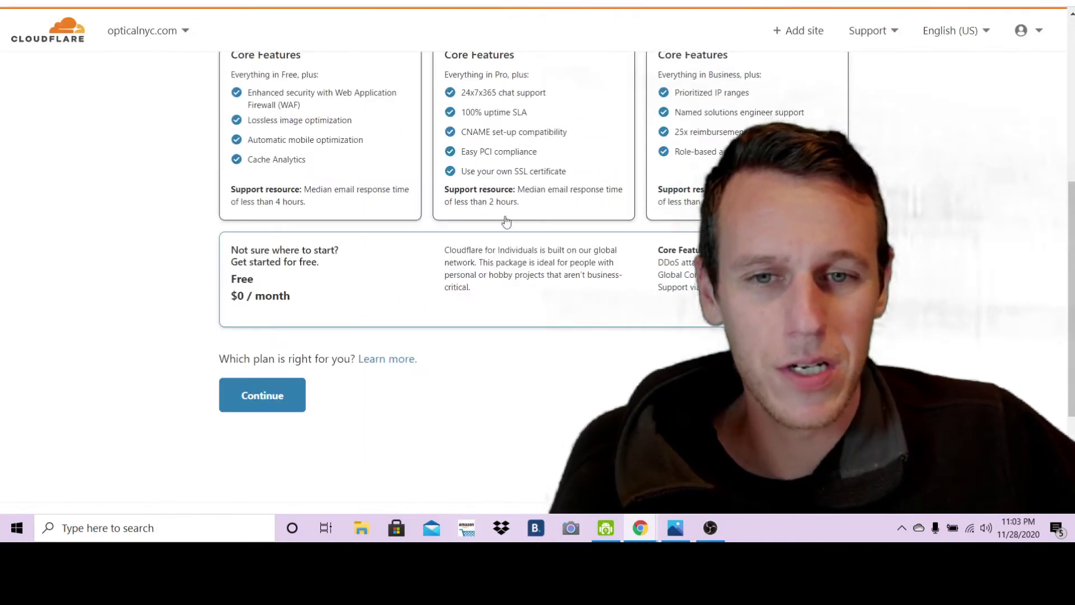
{"action": "scroll", "coordinate": [515, 302], "scroll_direction": "up", "scroll_amount": 6}
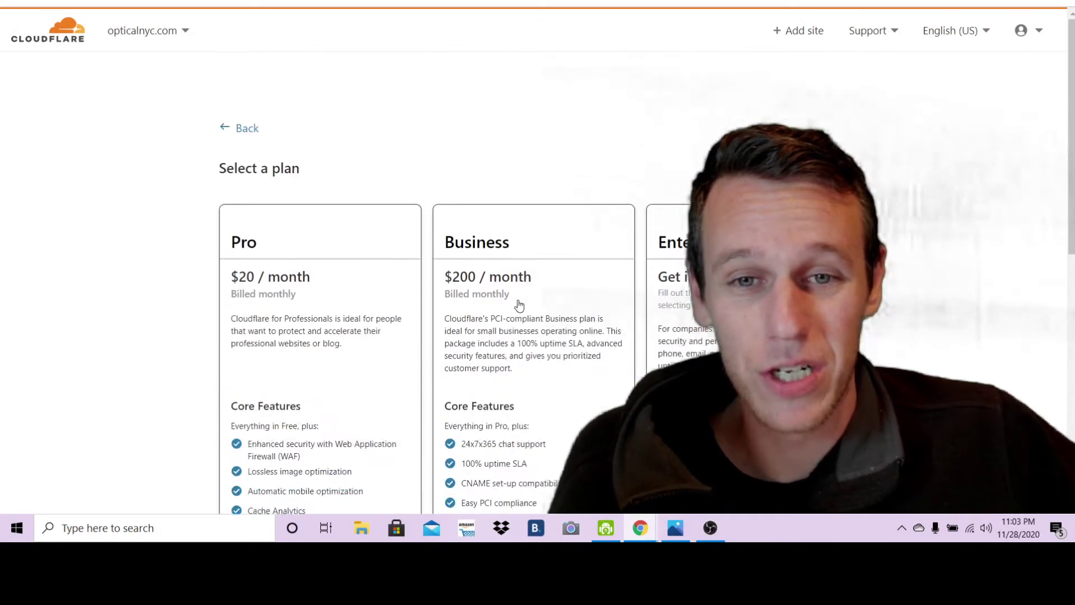
{"action": "scroll", "coordinate": [516, 305], "scroll_direction": "down", "scroll_amount": 7}
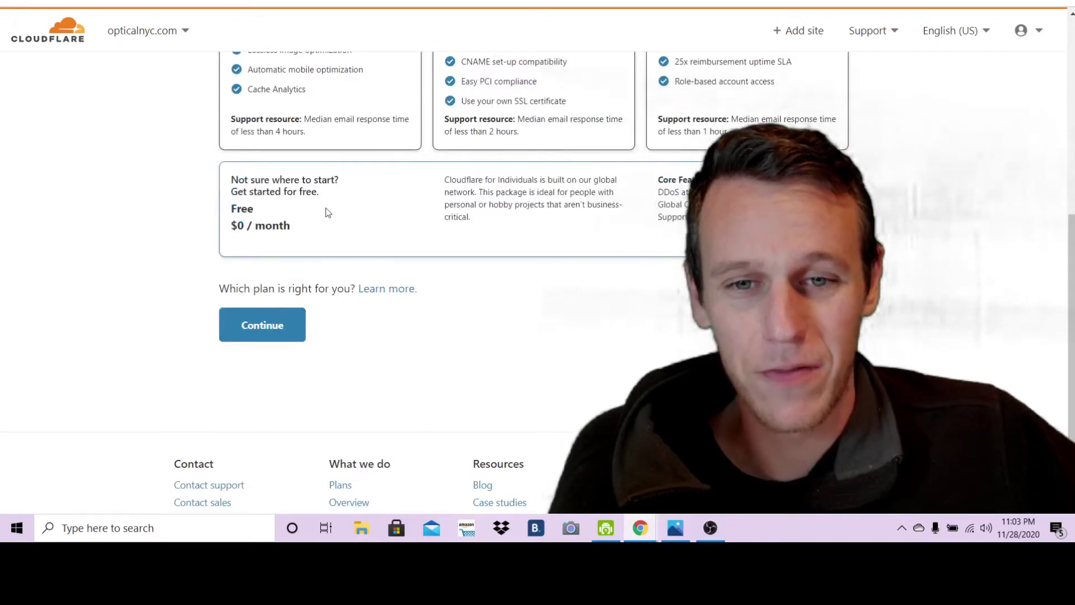
{"action": "left_click", "coordinate": [285, 322]}
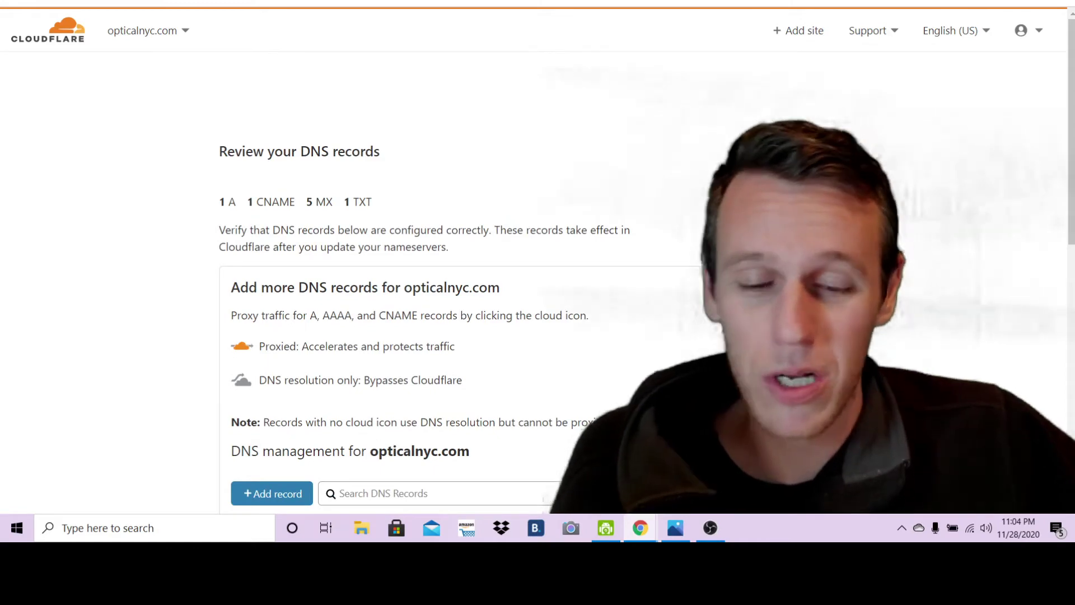
Delete the A record for 192.64.119.237 and the www CNAME parking record, confirming each
{"action": "scroll", "coordinate": [1008, 115], "scroll_direction": "down", "scroll_amount": 5}
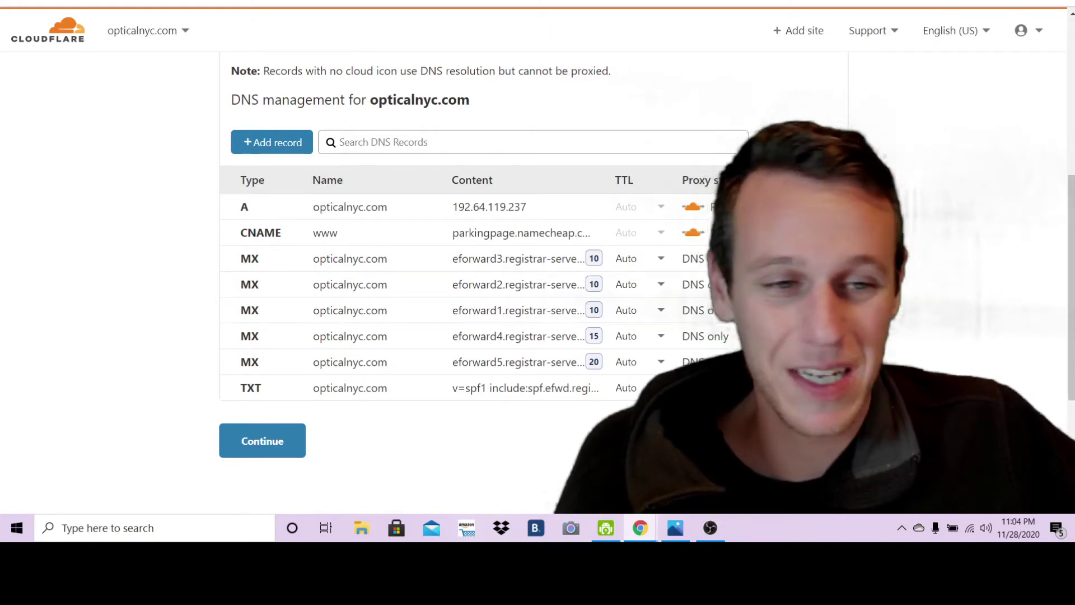
{"action": "left_click", "coordinate": [828, 207]}
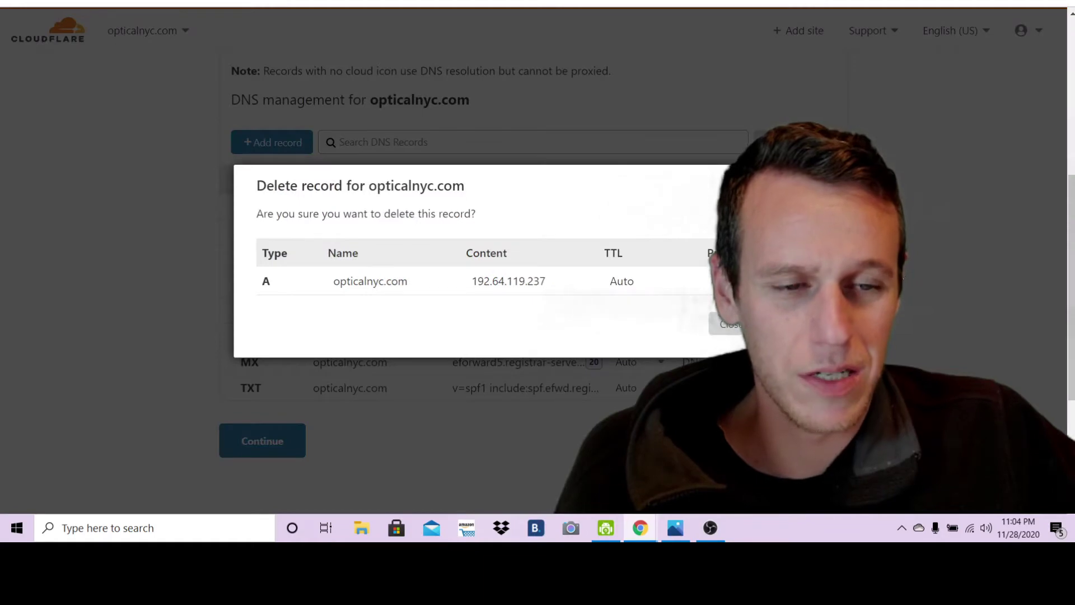
{"action": "left_click", "coordinate": [784, 324]}
{"action": "left_click", "coordinate": [829, 206]}
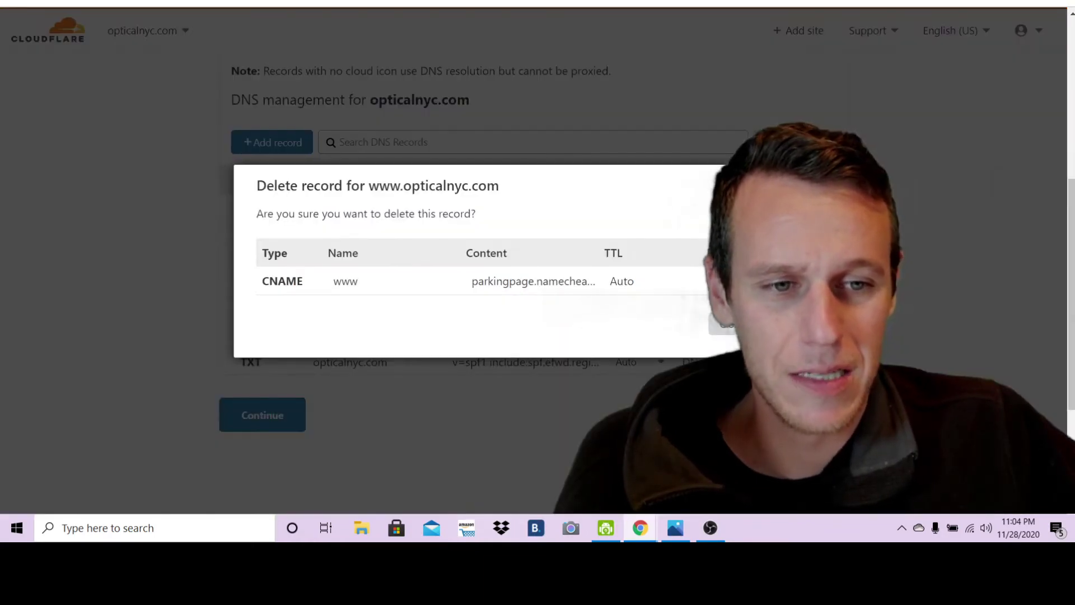
{"action": "left_click", "coordinate": [784, 325]}
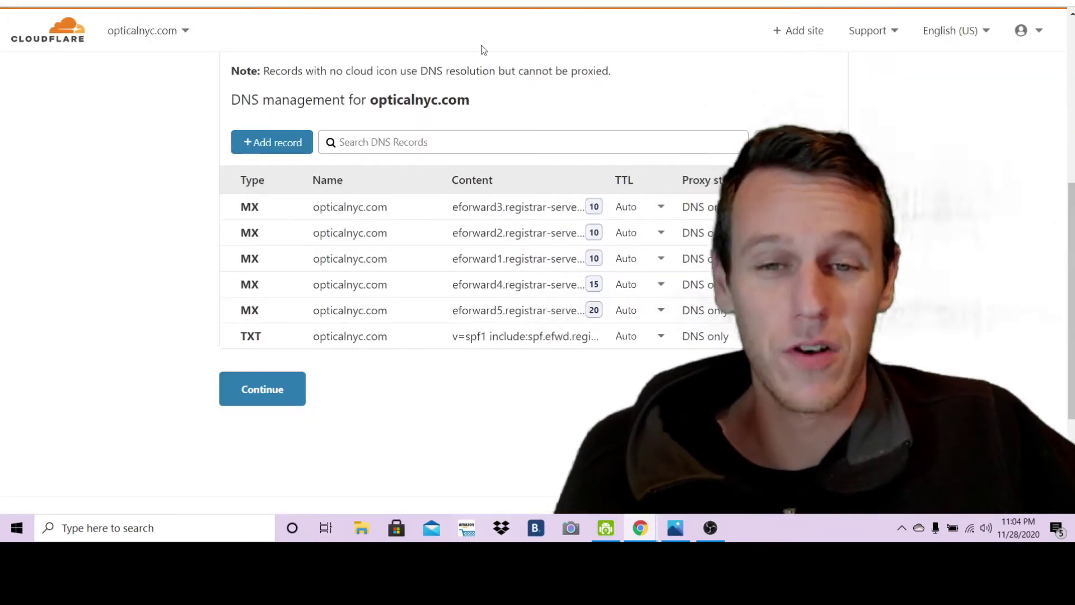
Add a CNAME record named @ with target host10.groovepages.com and save it
{"action": "left_click", "coordinate": [264, 146]}
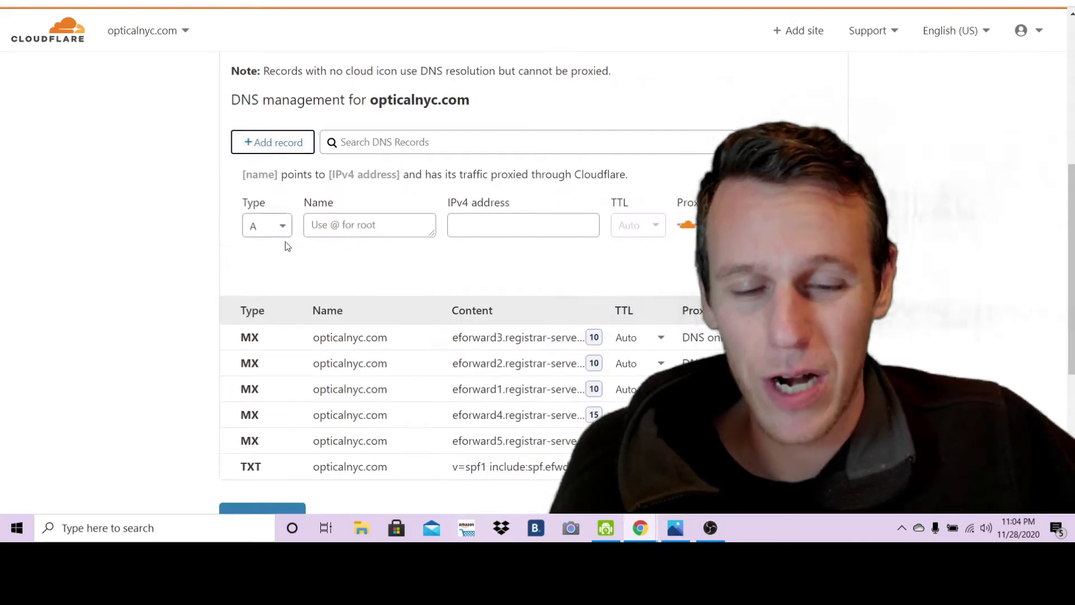
{"action": "left_click", "coordinate": [274, 227]}
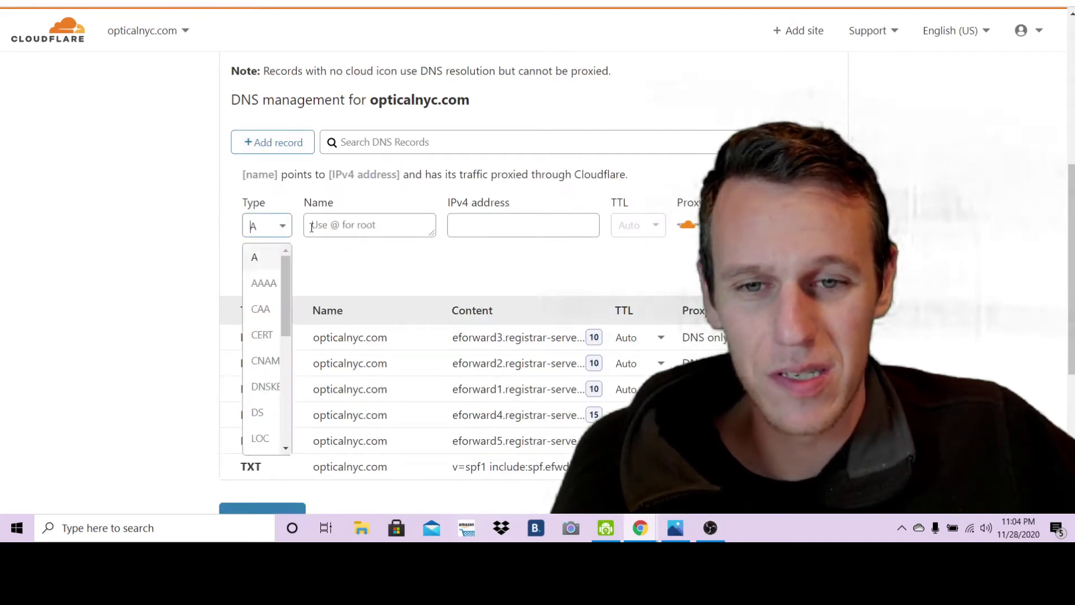
{"action": "left_click", "coordinate": [265, 361]}
{"action": "left_click", "coordinate": [323, 229]}
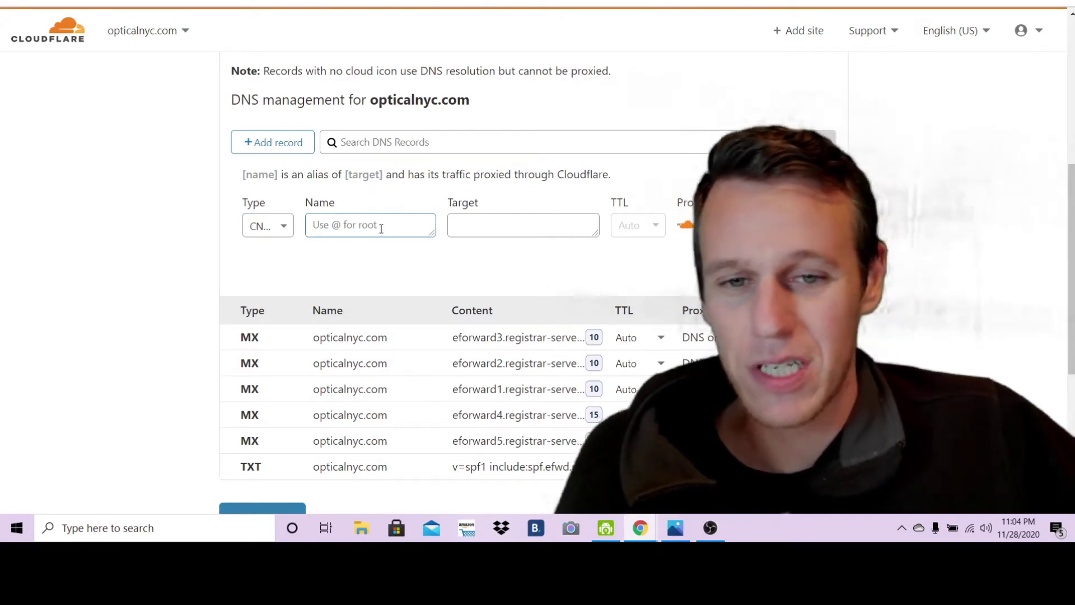
{"action": "type", "text": "@"}
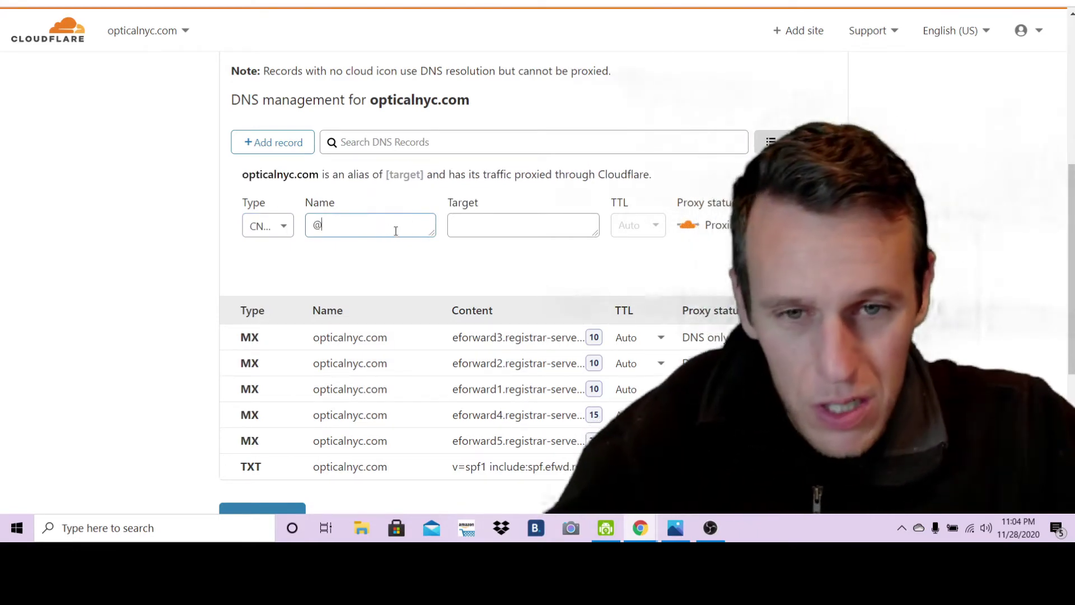
{"action": "left_click", "coordinate": [534, 229]}
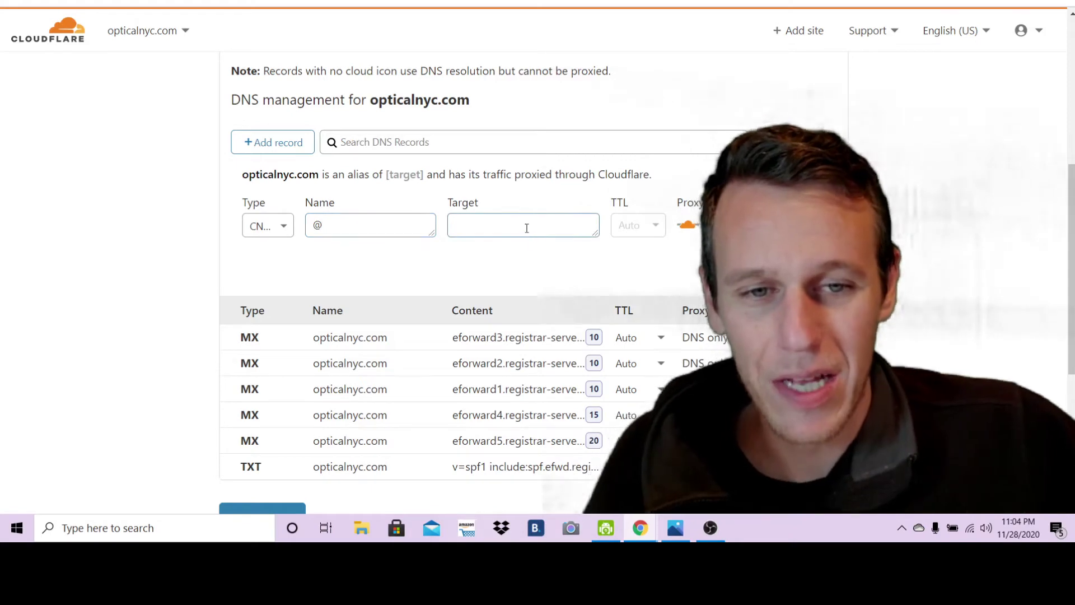
{"action": "right_click", "coordinate": [526, 228]}
{"action": "left_click", "coordinate": [563, 336]}
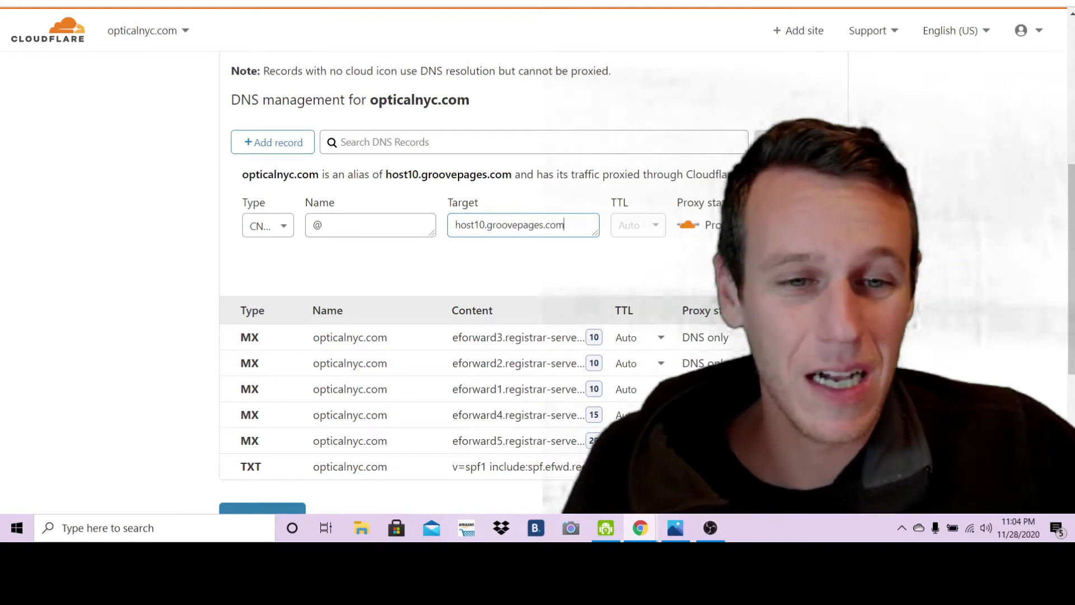
{"action": "key", "text": "Return"}
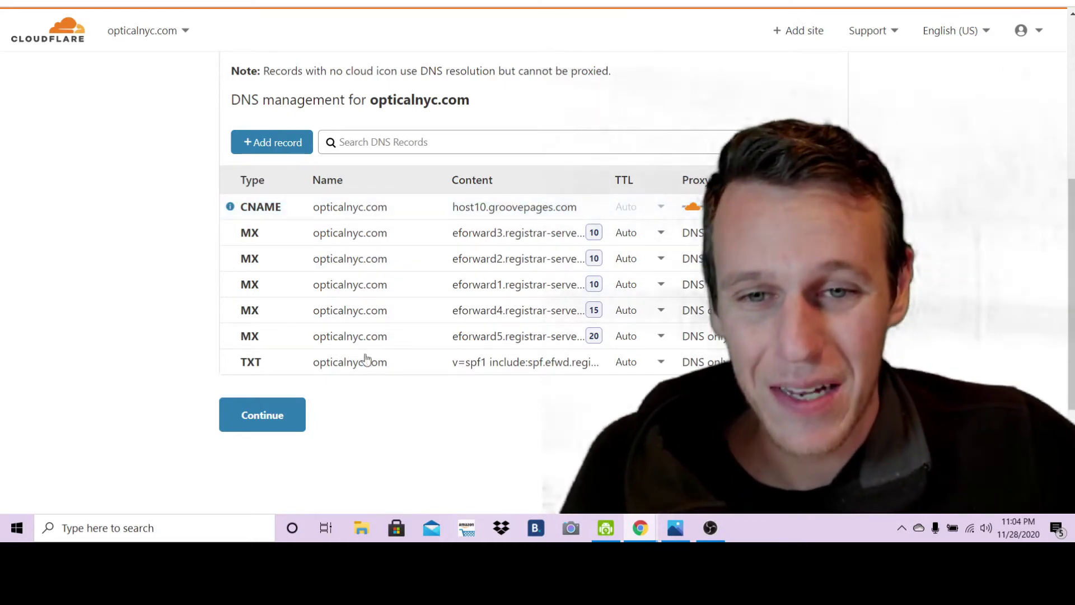
Add a www CNAME record pointing to @, then continue to Cloudflare's nameserver instructions
{"action": "left_click", "coordinate": [274, 144]}
{"action": "left_click", "coordinate": [275, 226]}
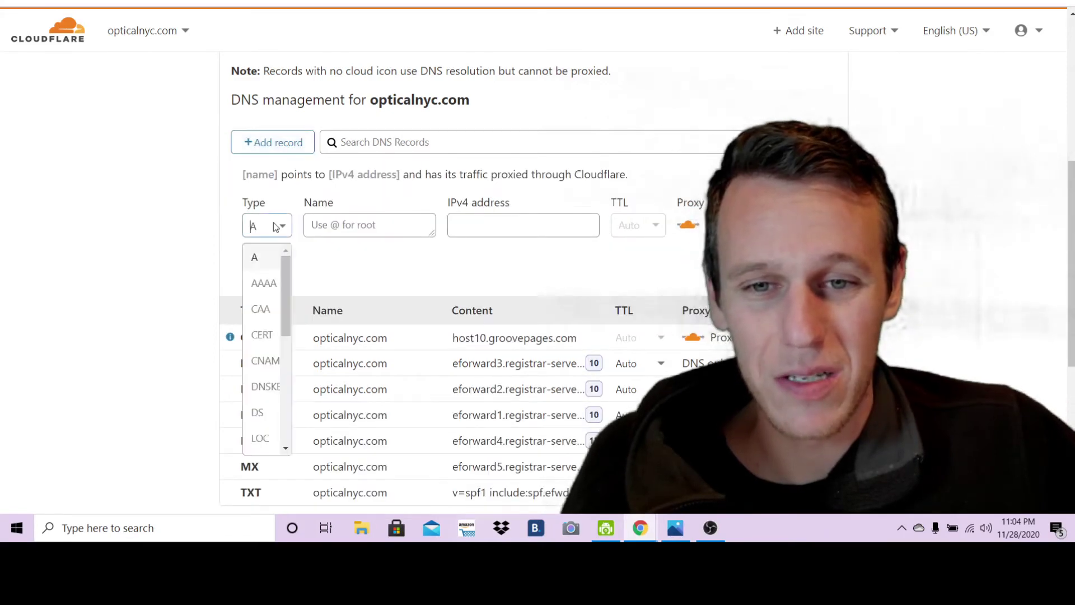
{"action": "left_click", "coordinate": [265, 362]}
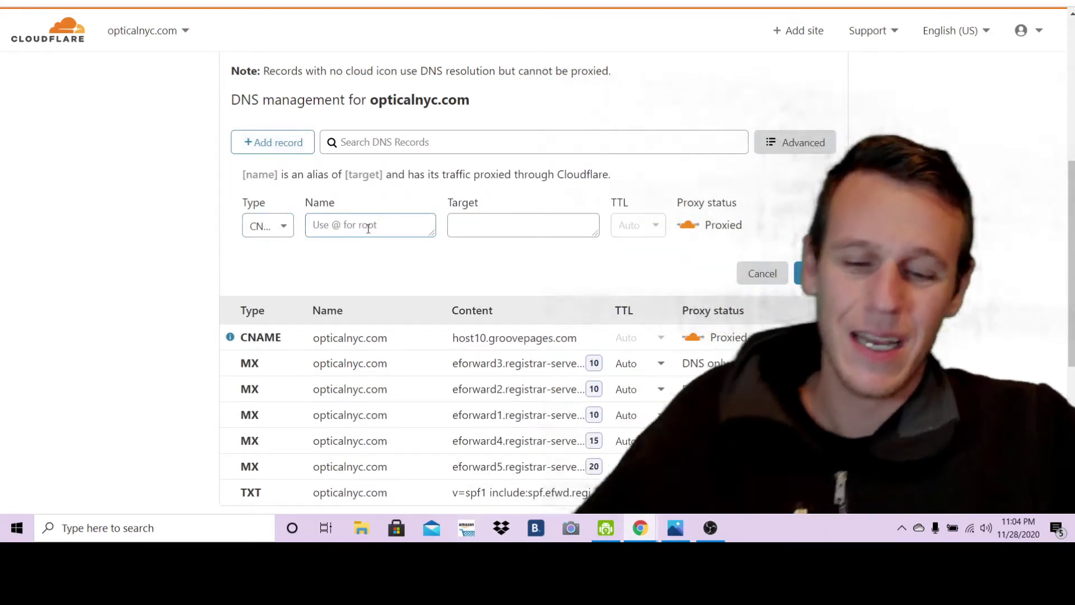
{"action": "type", "text": "www"}
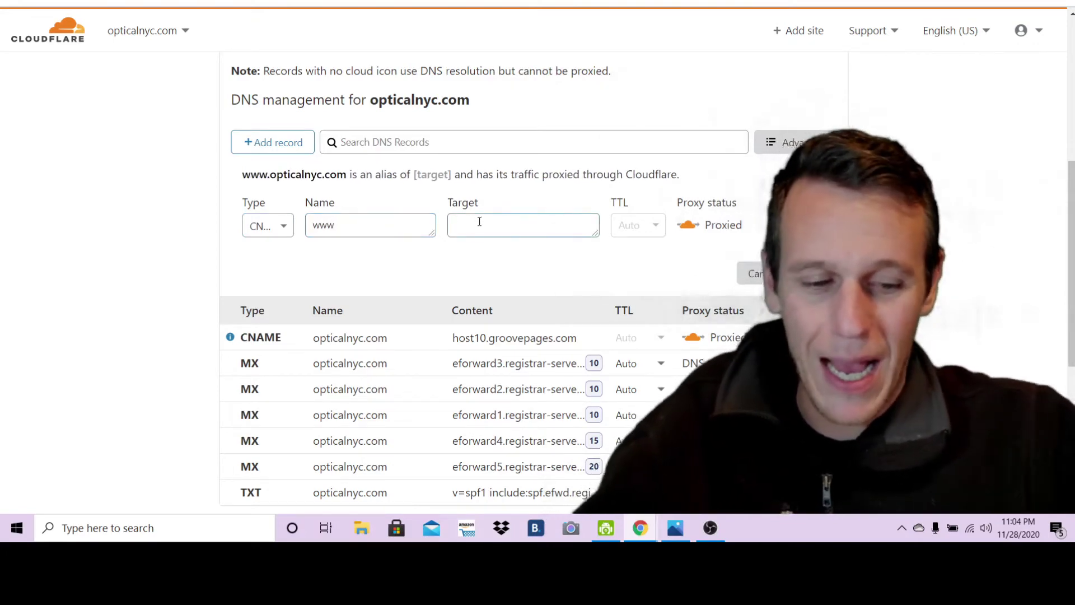
{"action": "type", "text": "@"}
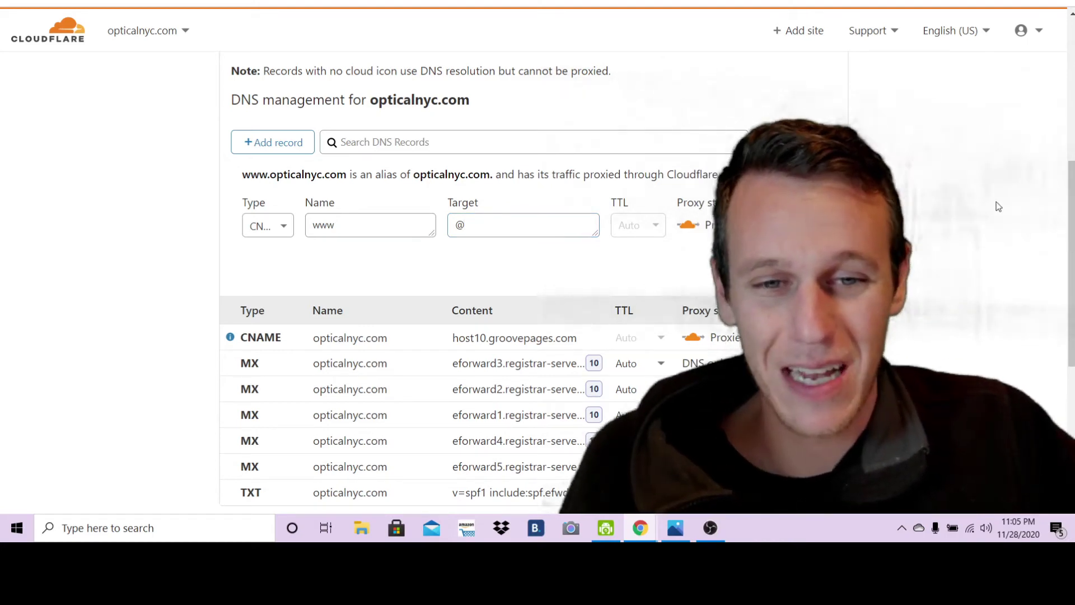
{"action": "key", "text": "Return"}
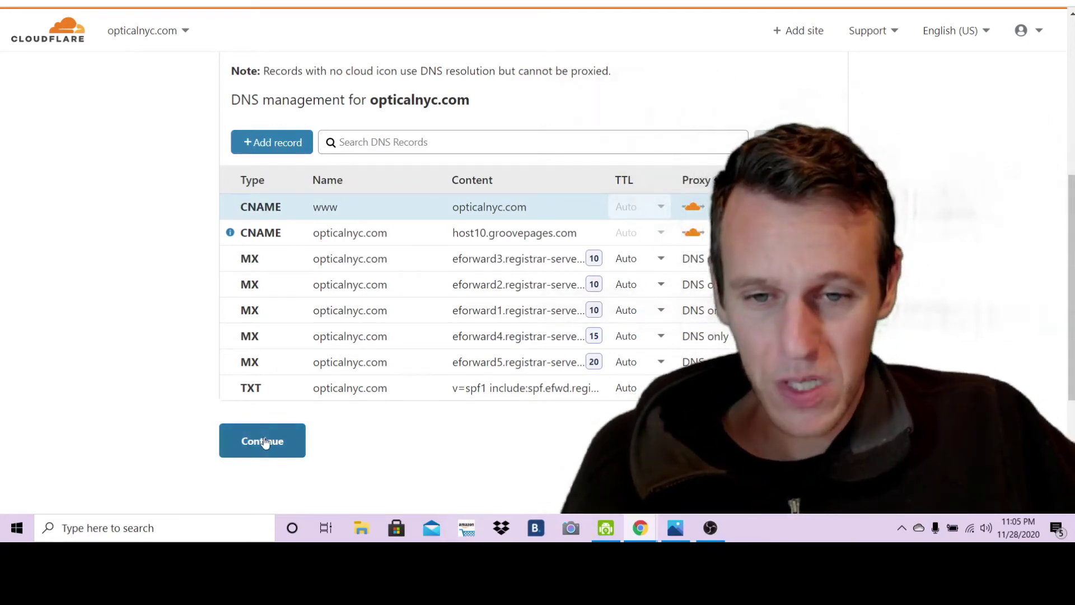
{"action": "left_click", "coordinate": [266, 442]}
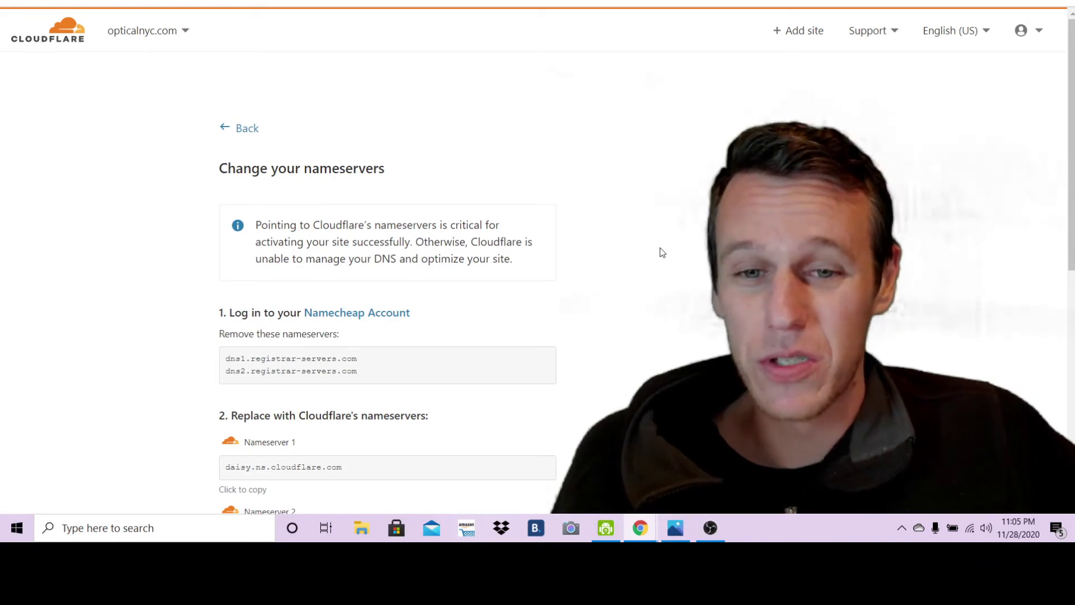
Copy Cloudflare's first nameserver, daisy.ns.cloudflare.com, and return to the Namecheap domain page
{"action": "scroll", "coordinate": [639, 240], "scroll_direction": "down", "scroll_amount": 4}
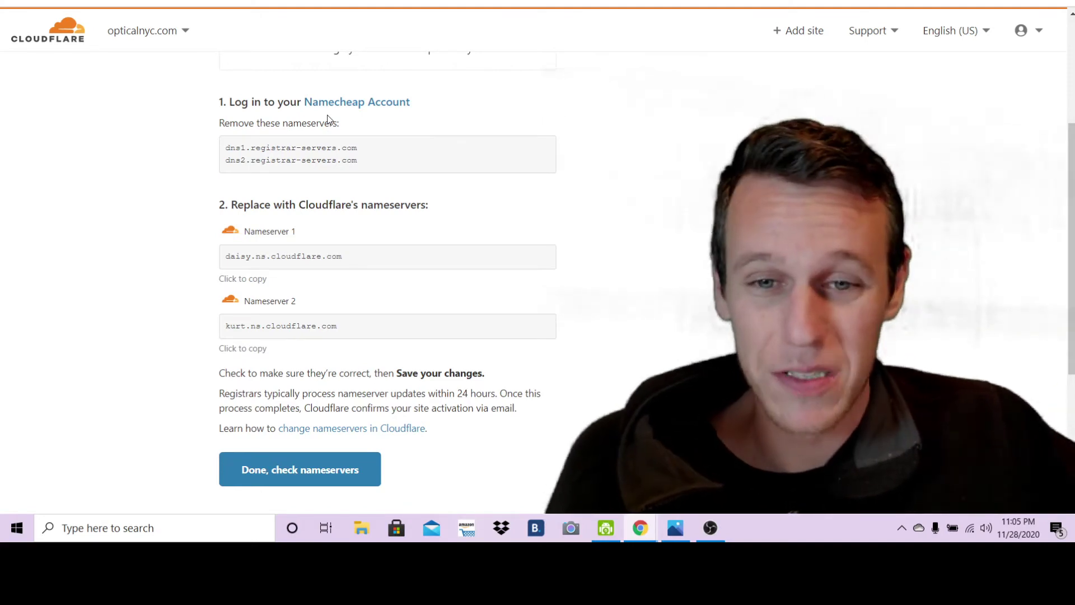
{"action": "left_click", "coordinate": [331, 255]}
{"action": "right_click", "coordinate": [333, 257]}
{"action": "left_click", "coordinate": [346, 267]}
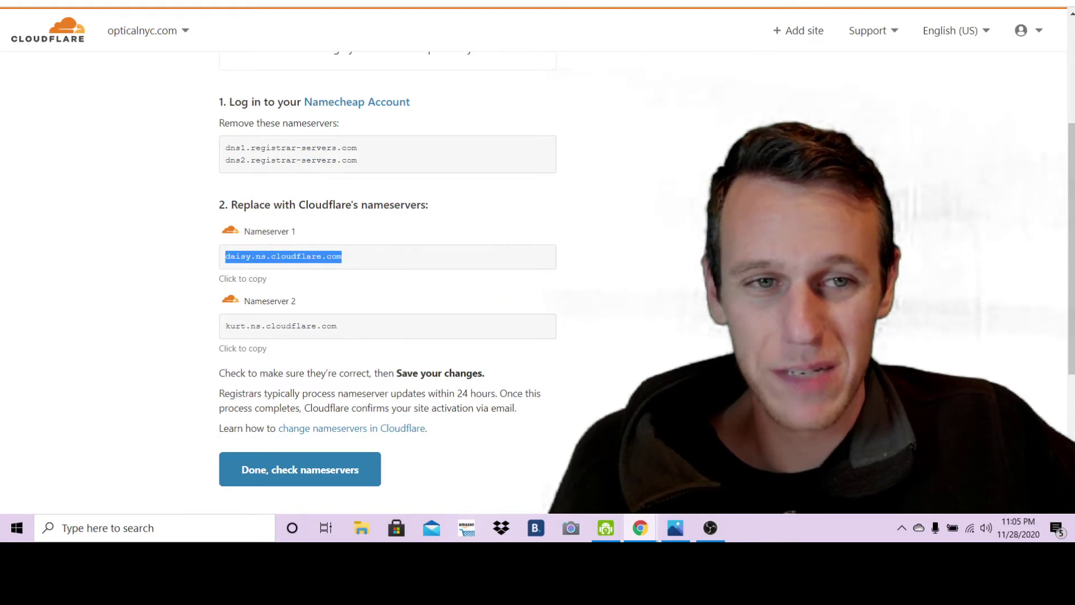
{"action": "key", "text": "alt+Tab"}
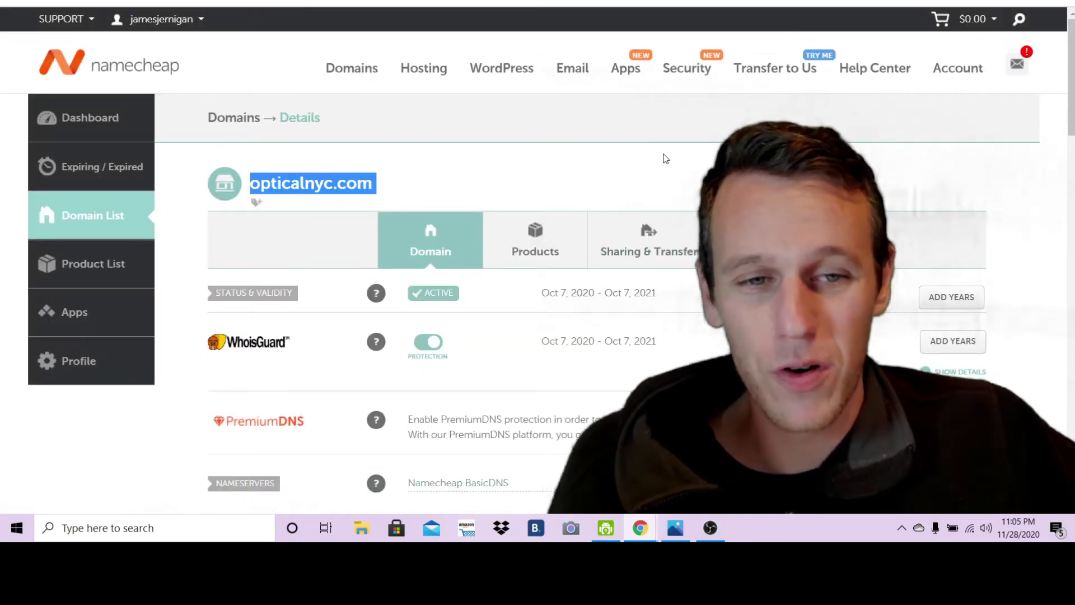
Switch opticalnyc.com's nameservers to Custom DNS with daisy.ns.cloudflare.com as Nameserver 1
{"action": "scroll", "coordinate": [644, 190], "scroll_direction": "down", "scroll_amount": 1}
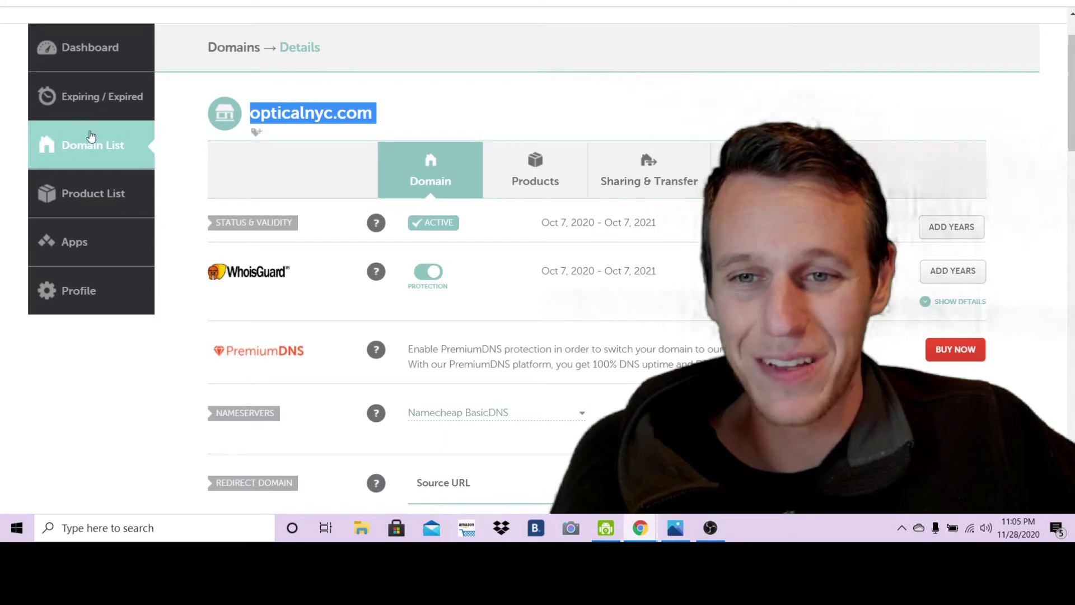
{"action": "left_click", "coordinate": [274, 116]}
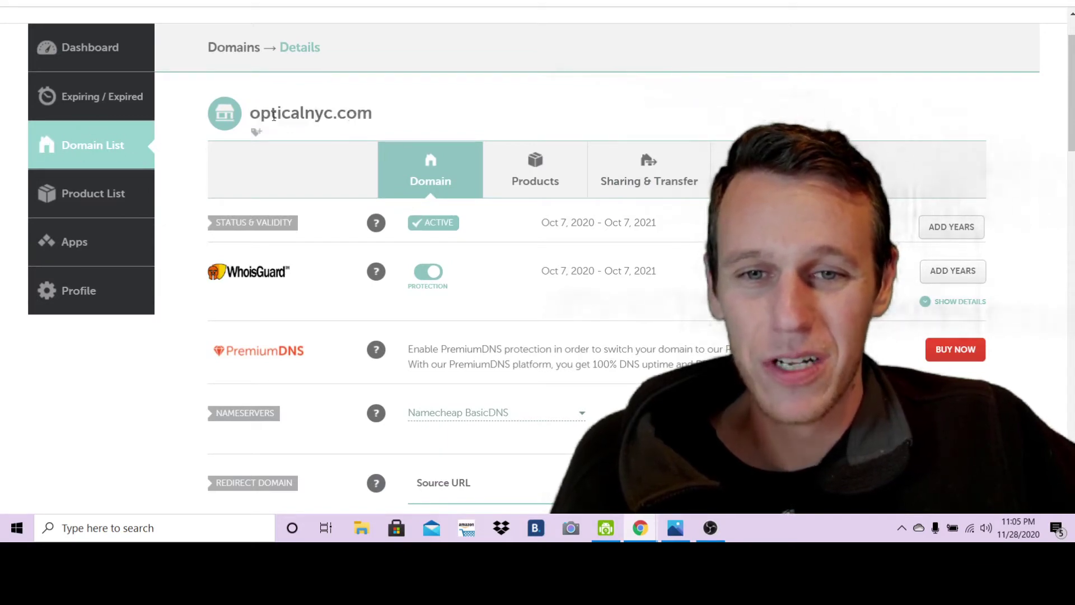
{"action": "left_click_drag", "start_coordinate": [371, 115], "coordinate": [239, 119]}
{"action": "left_click", "coordinate": [528, 118]}
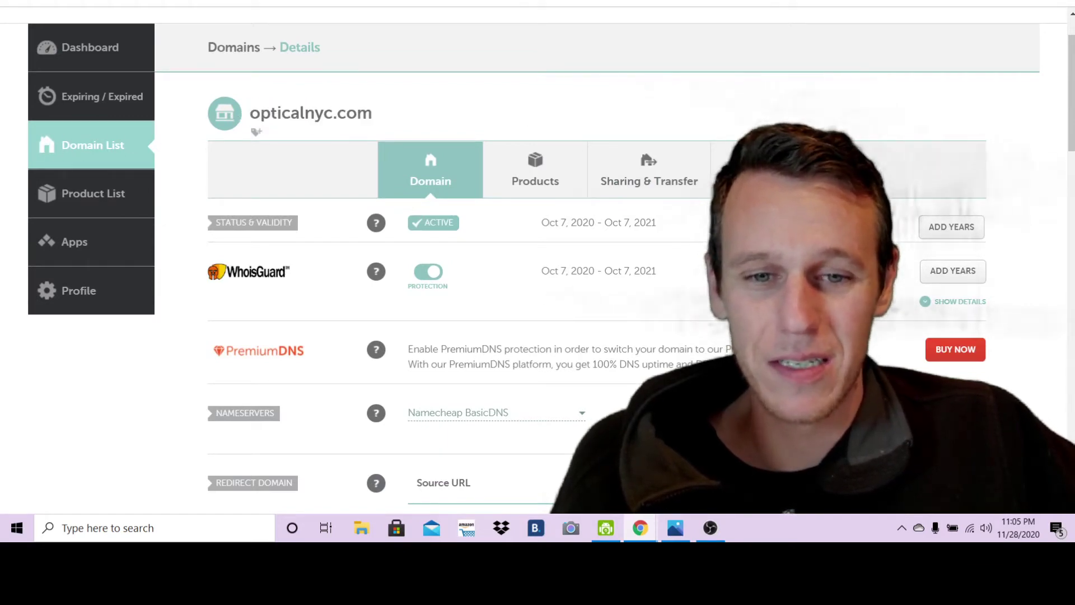
{"action": "scroll", "coordinate": [528, 119], "scroll_direction": "down", "scroll_amount": 3}
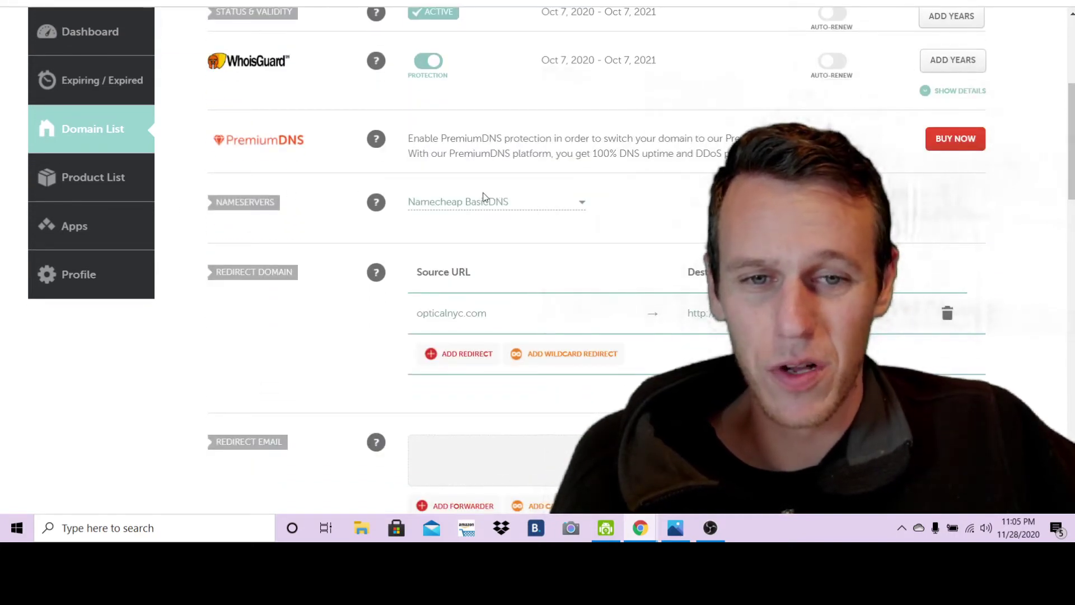
{"action": "left_click", "coordinate": [571, 202]}
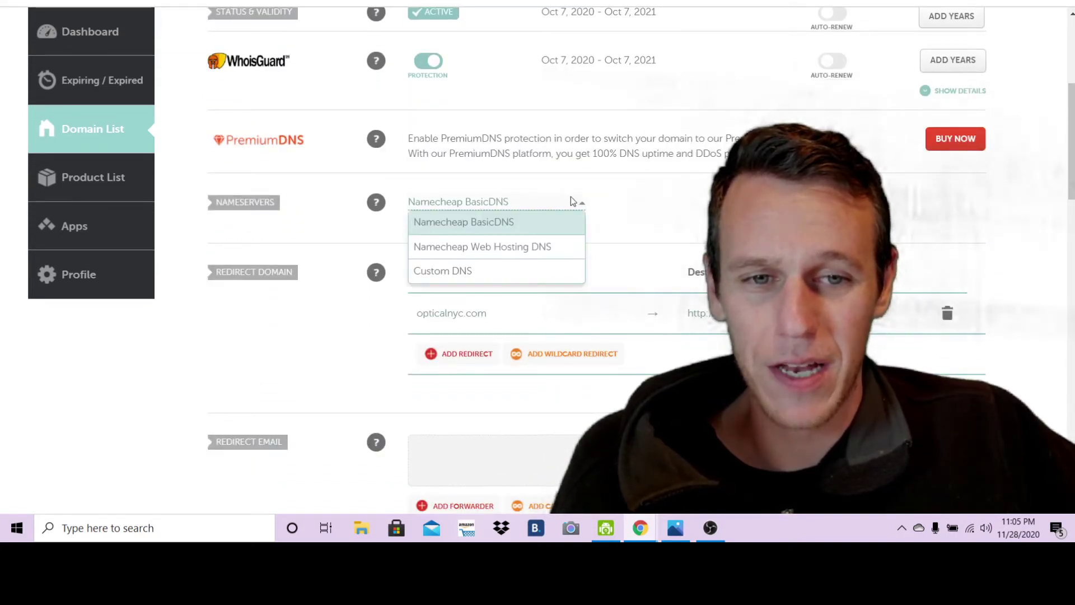
{"action": "left_click", "coordinate": [515, 272]}
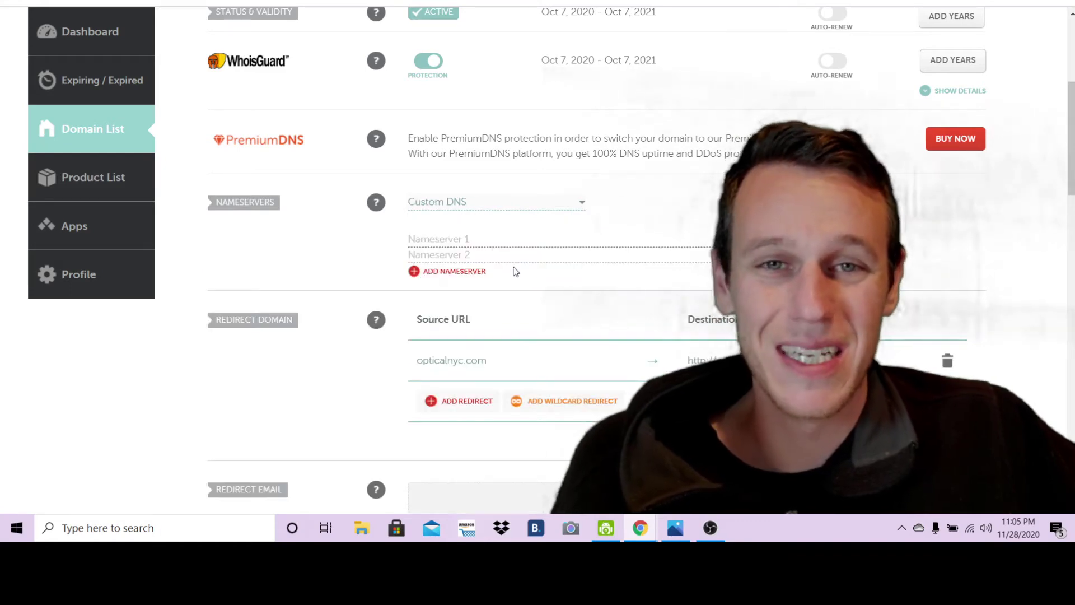
{"action": "right_click", "coordinate": [468, 242]}
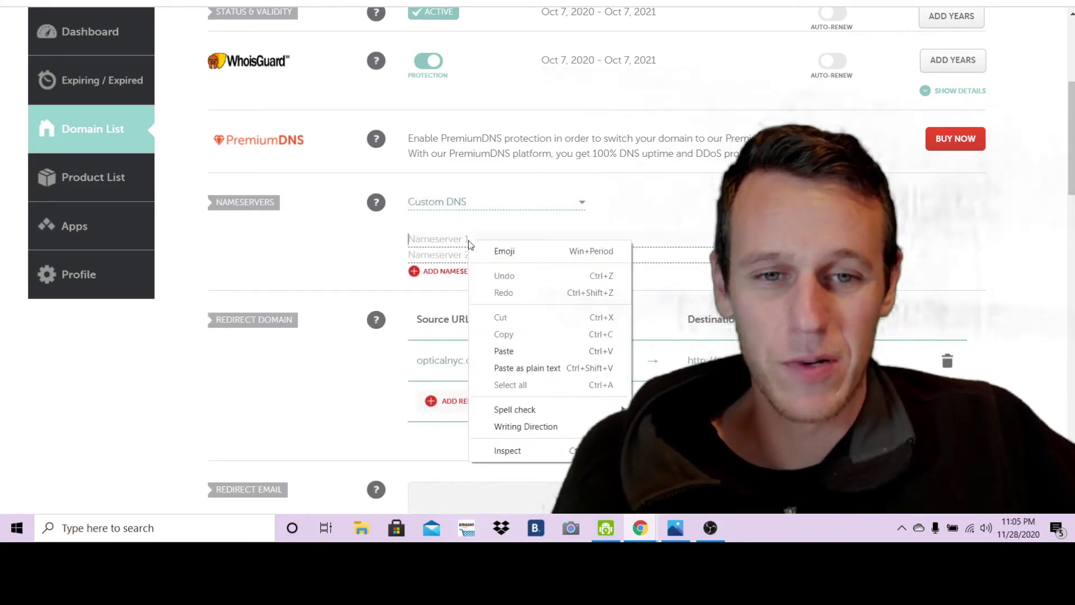
{"action": "left_click", "coordinate": [527, 349]}
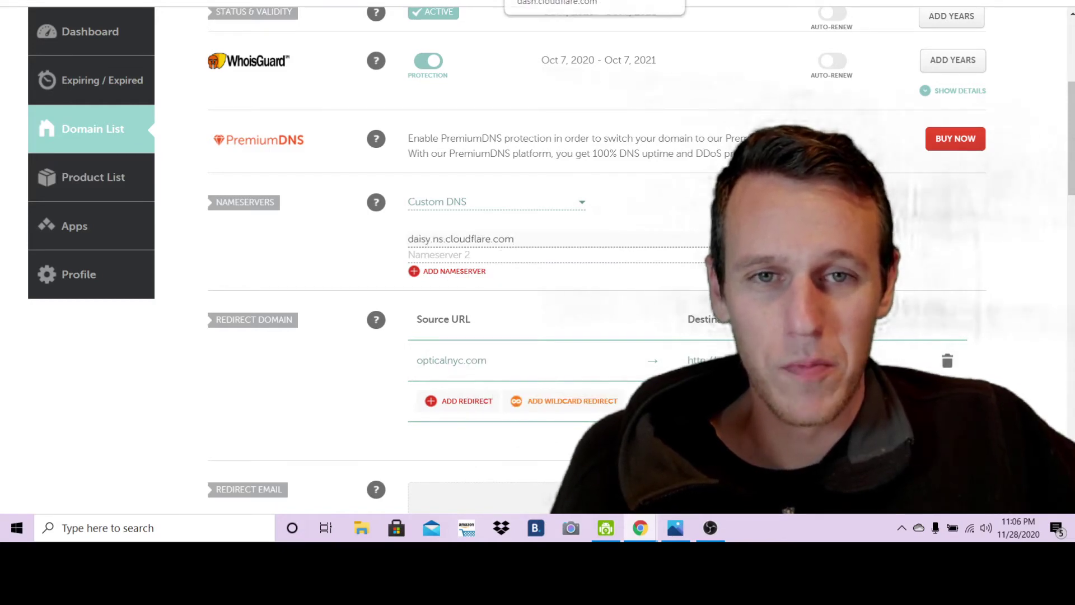
Copy the second Cloudflare nameserver, kurt.ns.cloudflare.com, from Cloudflare's nameserver instructions
{"action": "key", "text": "ctrl+Tab"}
{"action": "triple_click", "coordinate": [289, 335]}
{"action": "key", "text": "ctrl+c"}
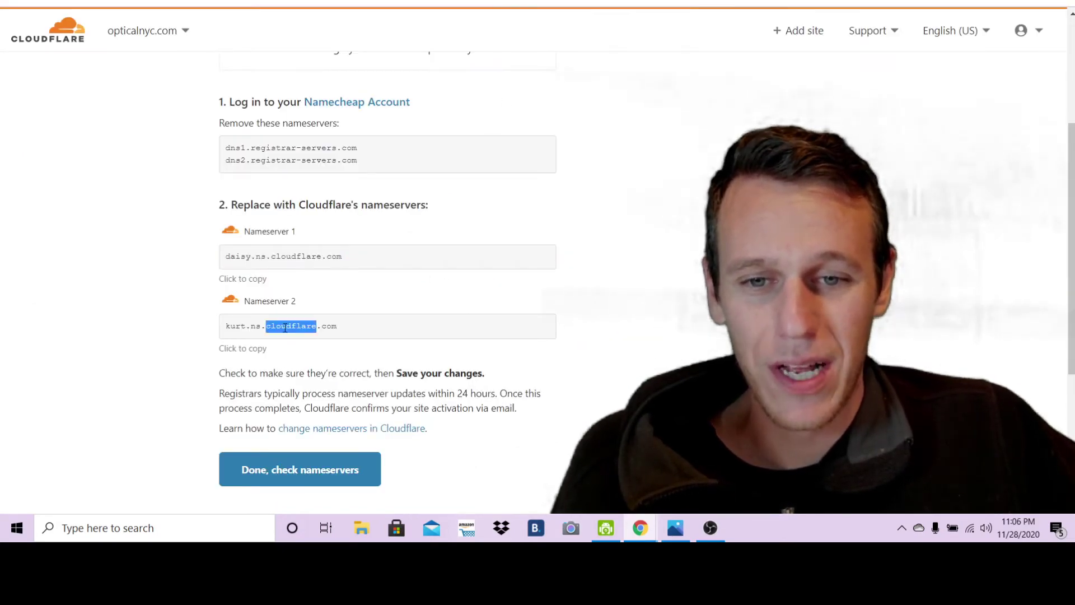
{"action": "right_click", "coordinate": [295, 336]}
{"action": "left_click", "coordinate": [296, 338]}
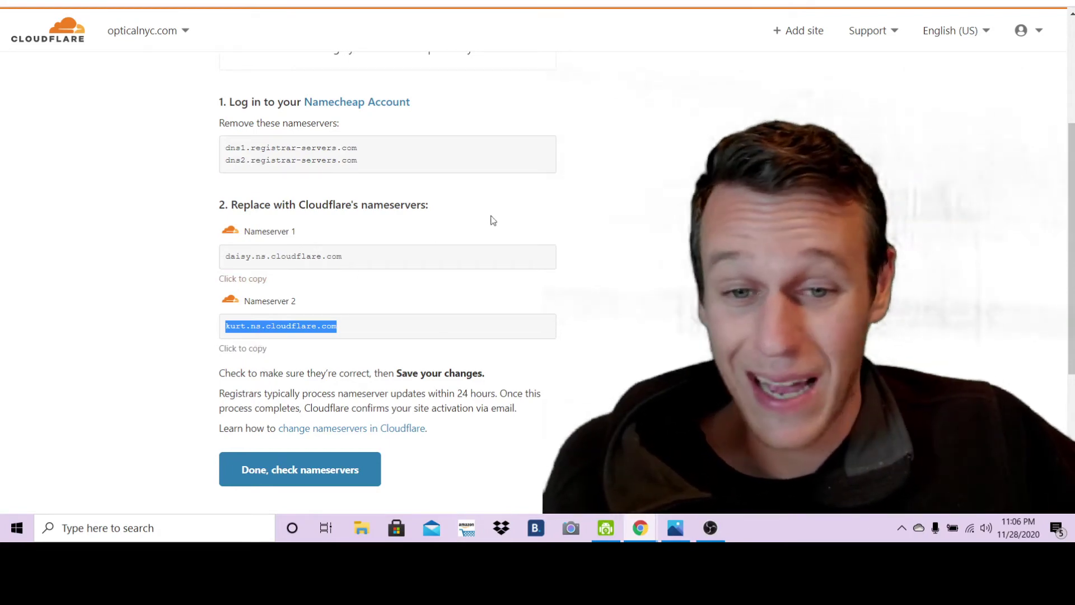
Paste kurt.ns.cloudflare.com as Nameserver 2, save, and dismiss the 48-hour DNS notice
{"action": "key", "text": "ctrl+Tab"}
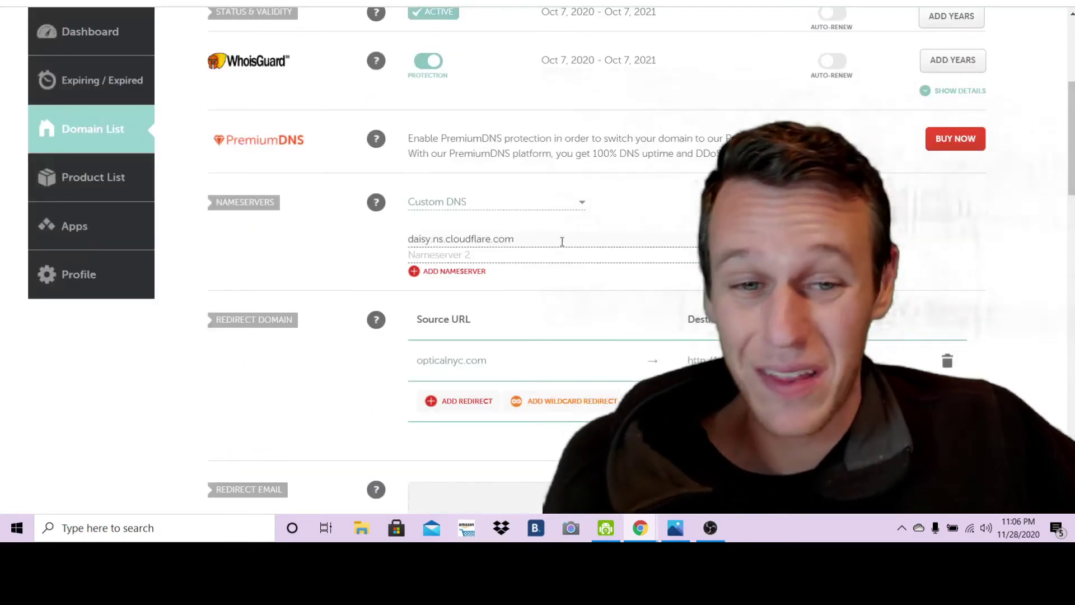
{"action": "right_click", "coordinate": [486, 257]}
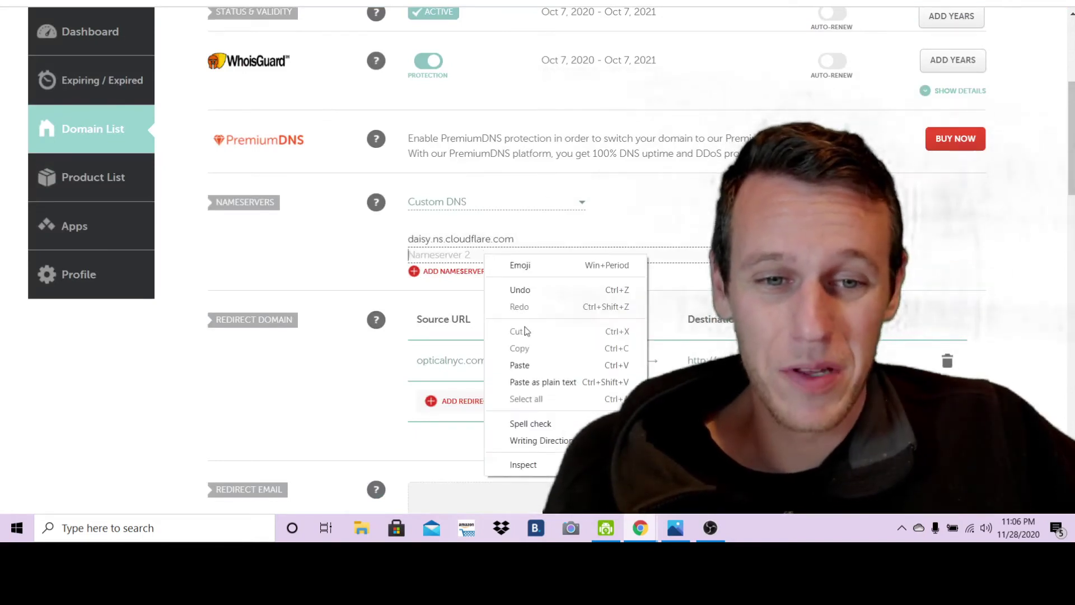
{"action": "left_click", "coordinate": [523, 365]}
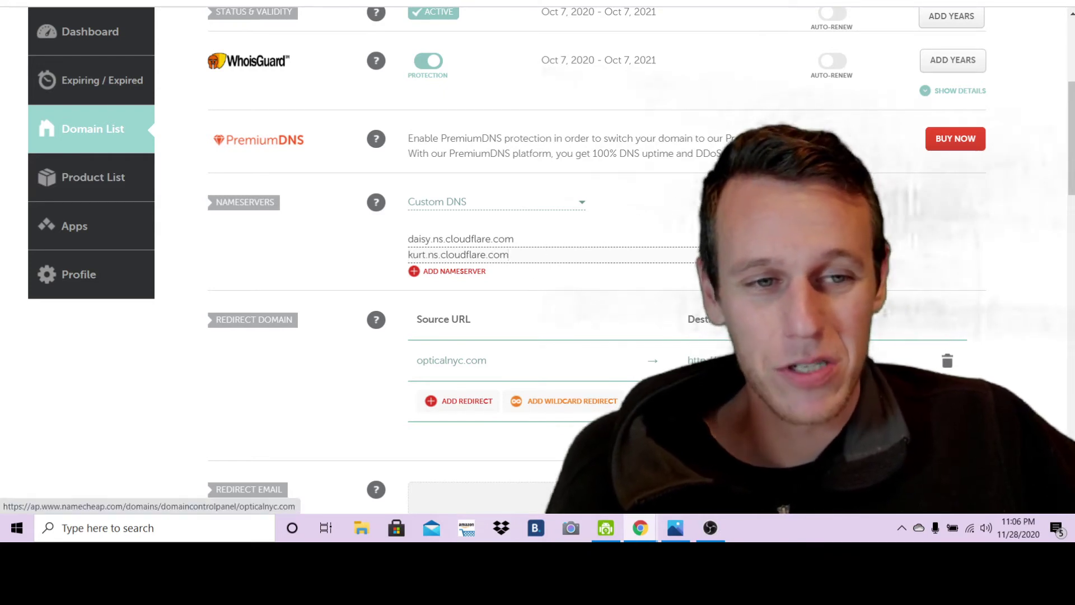
{"action": "key", "text": "Return"}
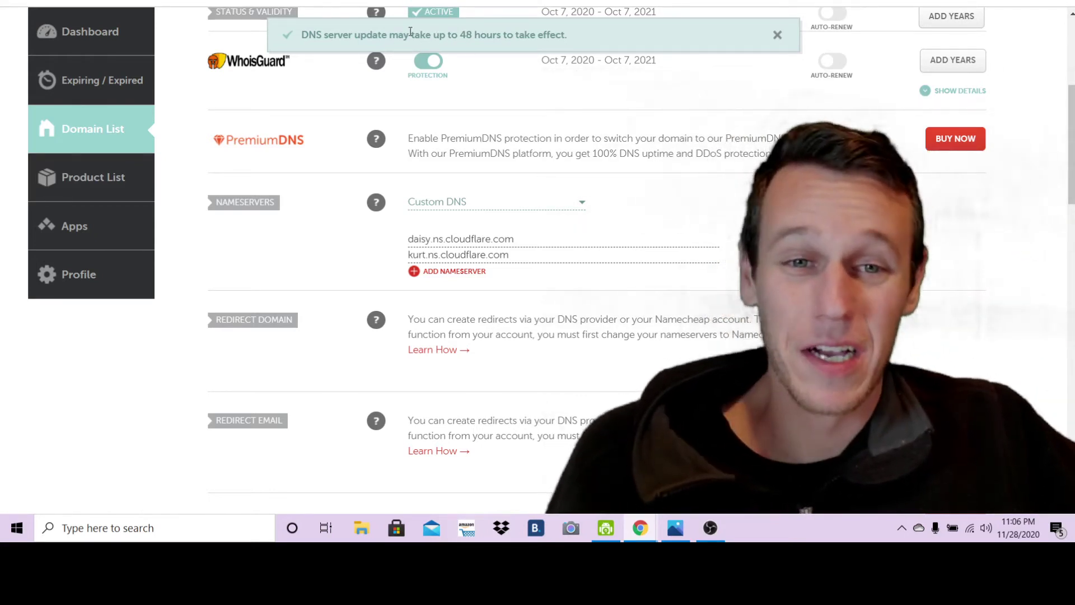
{"action": "left_click", "coordinate": [778, 35]}
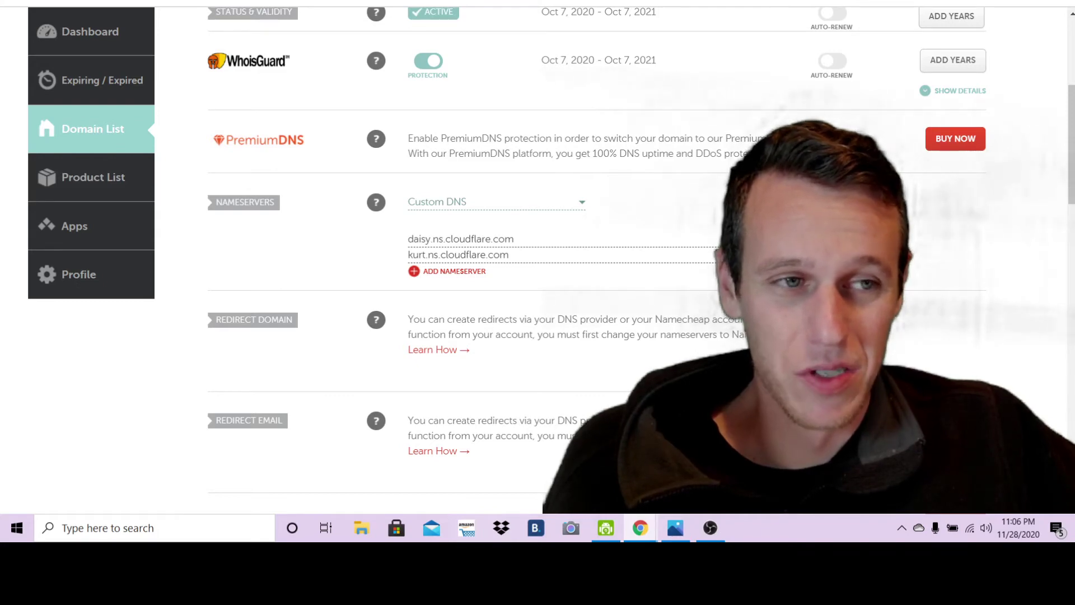
{"action": "key", "text": "alt+f"}
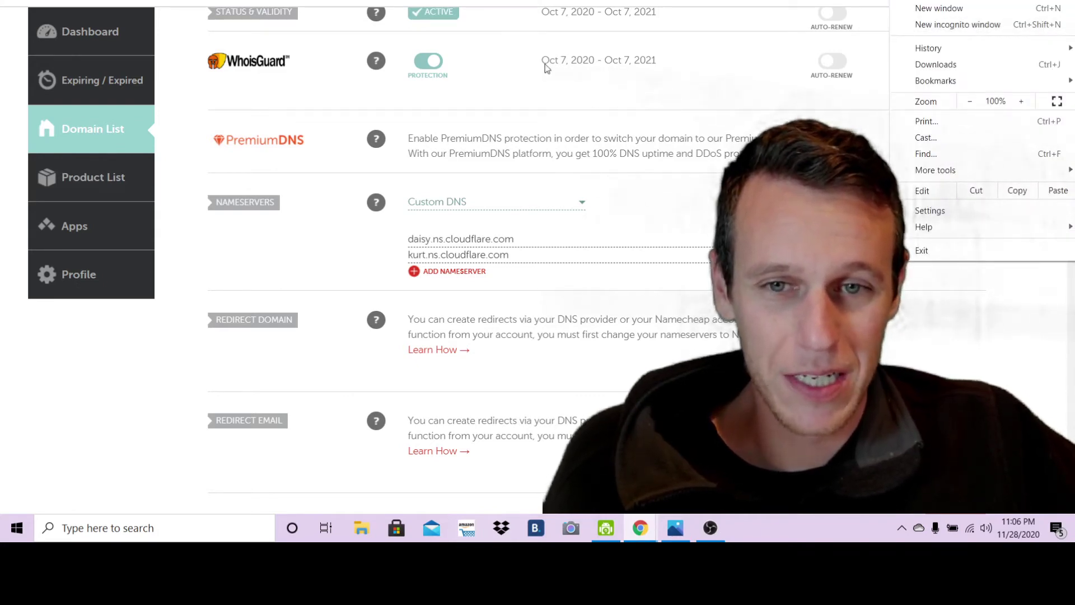
{"action": "scroll", "coordinate": [543, 76], "scroll_direction": "up", "scroll_amount": 5}
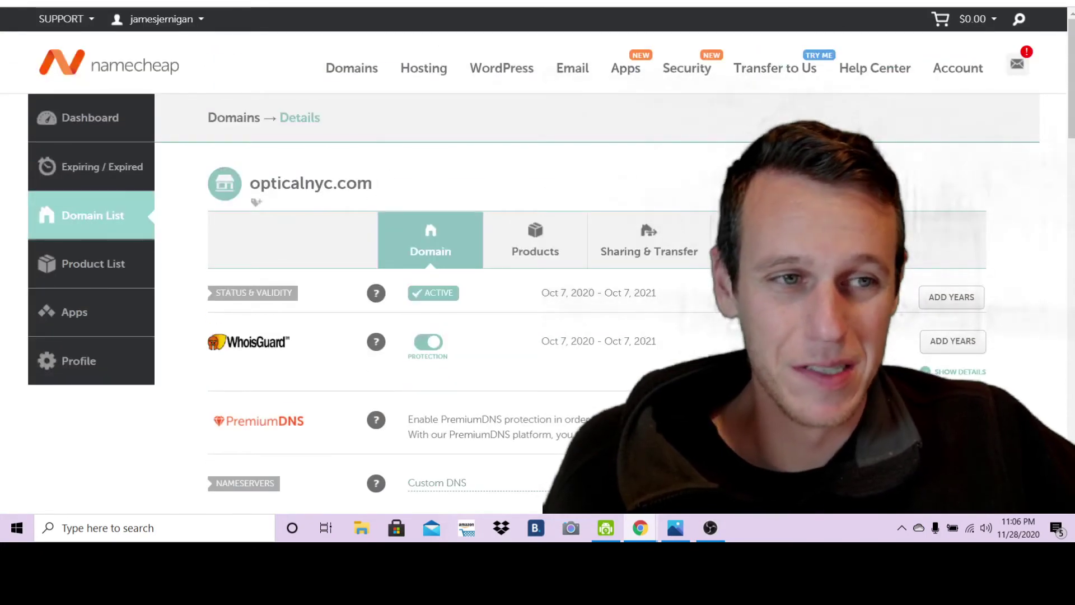
Load opticalnyc.com in a new incognito window to see what it currently shows
{"action": "key", "text": "alt+f"}
{"action": "left_click", "coordinate": [957, 25]}
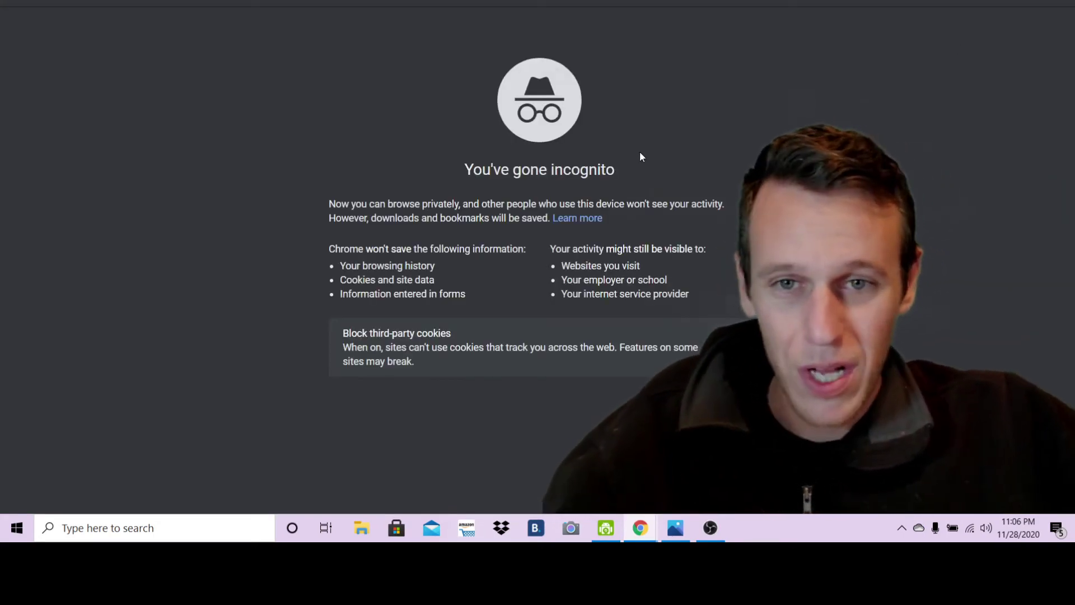
{"action": "right_click", "coordinate": [219, 1]}
{"action": "left_click", "coordinate": [279, 68]}
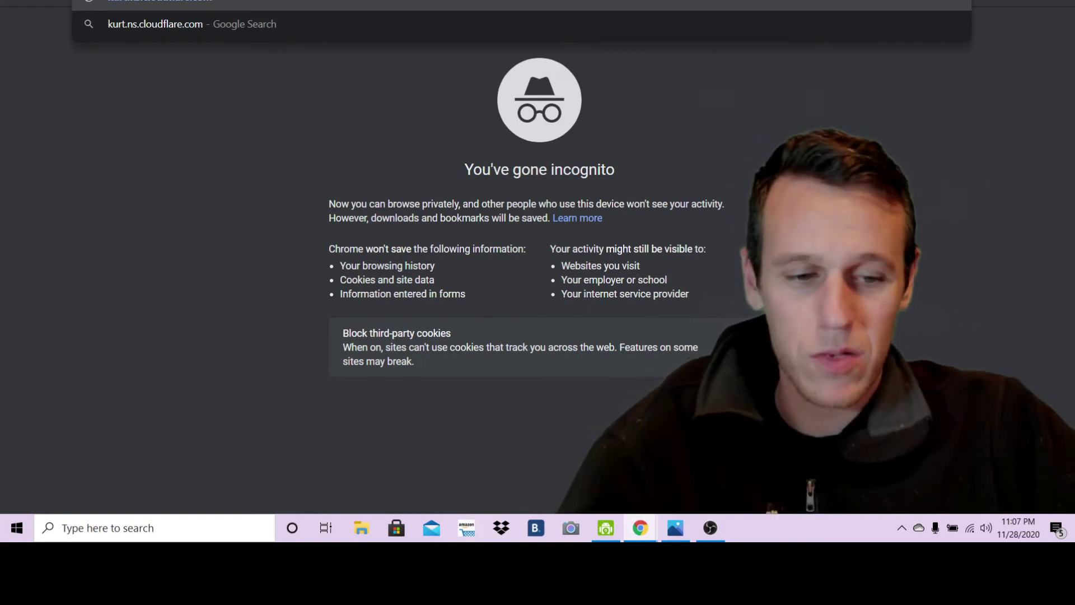
{"action": "key", "text": "ctrl+a"}
{"action": "key", "text": "BackSpace"}
{"action": "type", "text": "opticalnyc"}
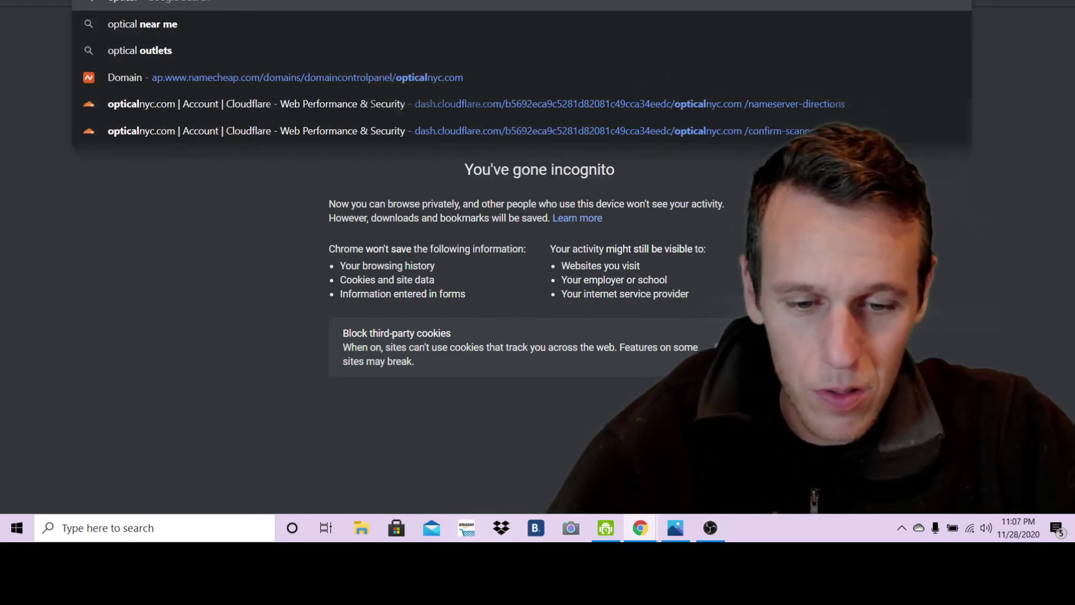
{"action": "type", "text": ".com"}
{"action": "key", "text": "Return"}
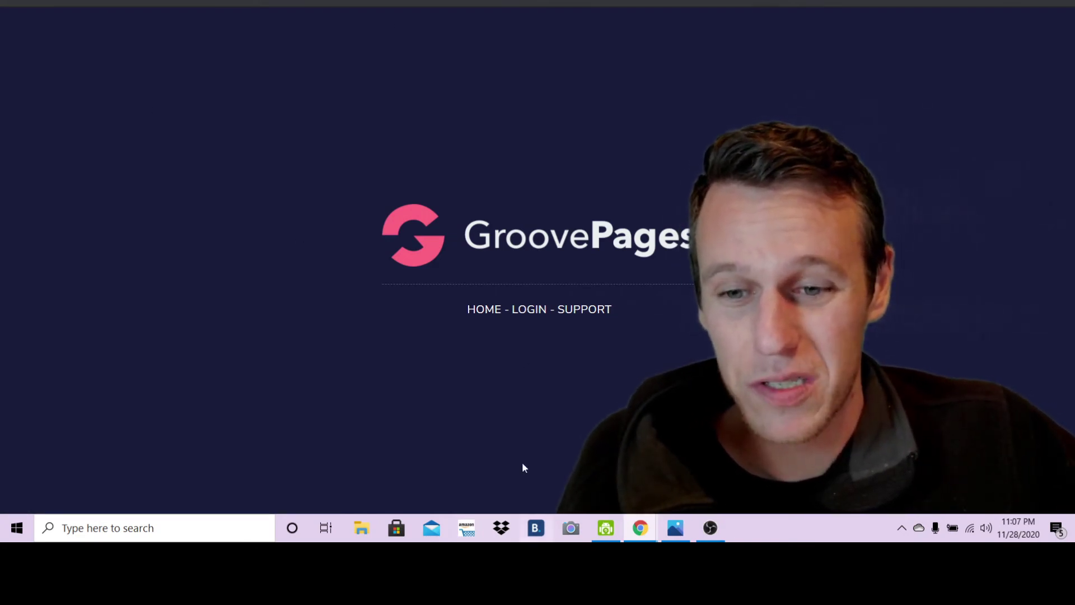
Enable publishing to opticalnyc.com and confirm in Cloudflare that the registrar nameservers were replaced
{"action": "key", "text": "ctrl+Tab"}
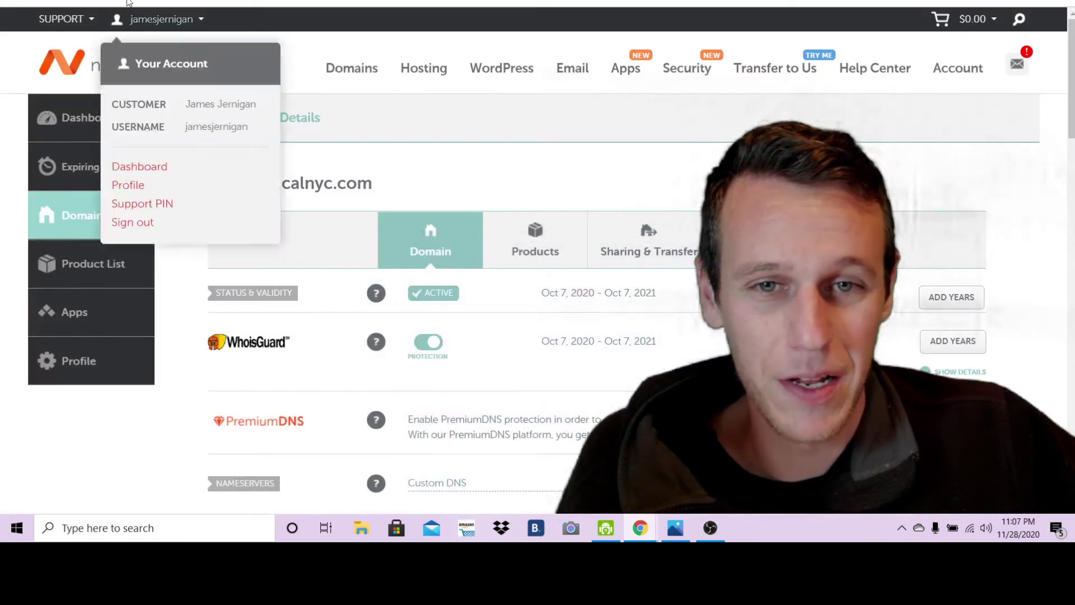
{"action": "key", "text": "ctrl+Tab"}
{"action": "key", "text": "ctrl+Tab"}
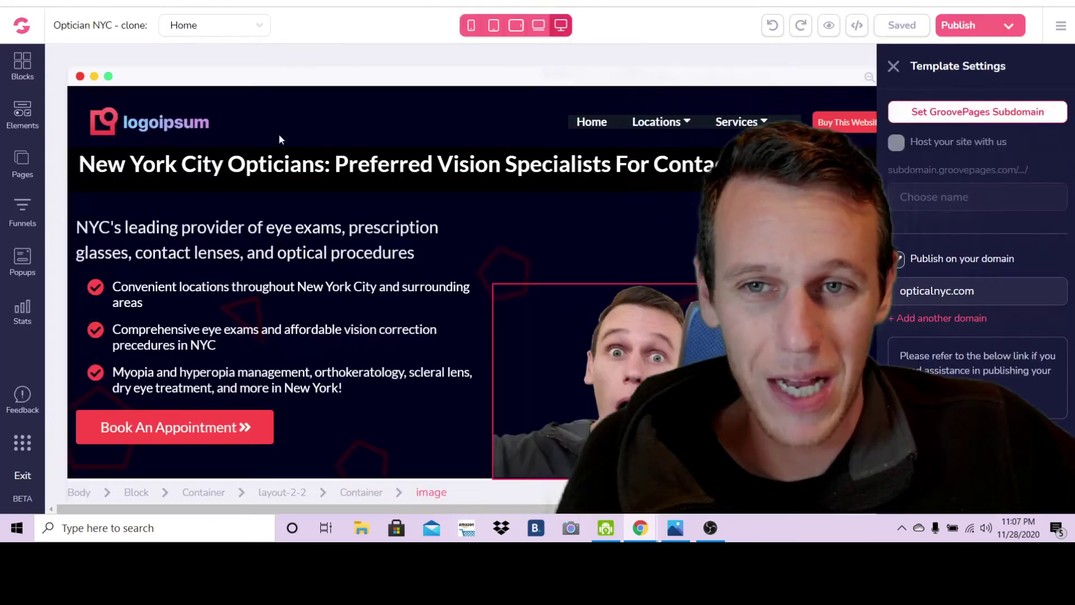
{"action": "left_click", "coordinate": [898, 258]}
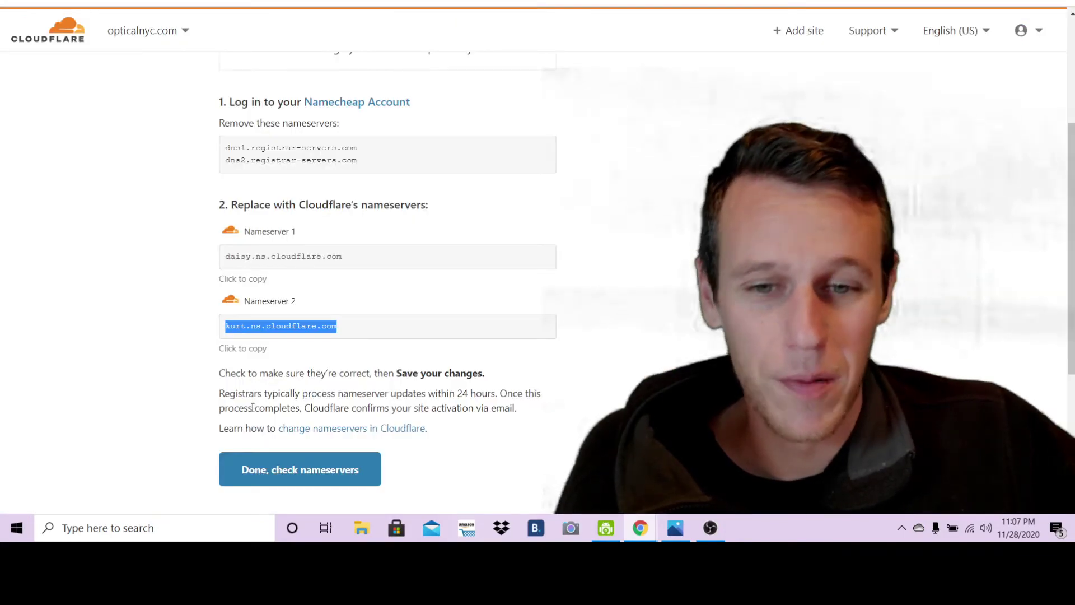
{"action": "scroll", "coordinate": [330, 382], "scroll_direction": "down", "scroll_amount": 3}
{"action": "left_click", "coordinate": [334, 342]}
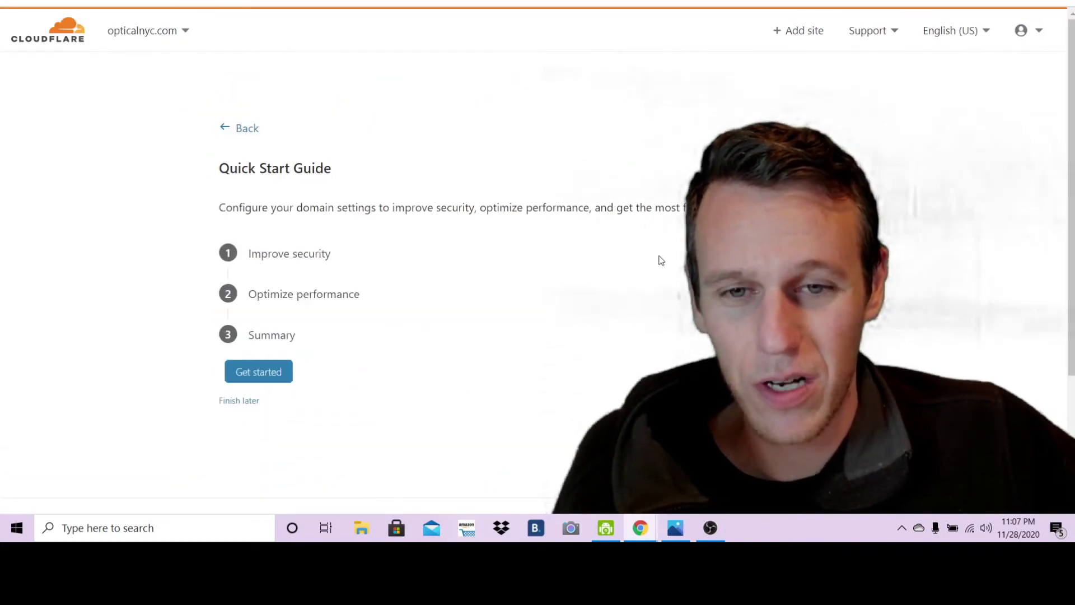
Run the Quick Start: Always use HTTPS on, Auto Minify none, Brotli on, then reach the summary
{"action": "left_click", "coordinate": [273, 373]}
{"action": "scroll", "coordinate": [655, 148], "scroll_direction": "down", "scroll_amount": 3}
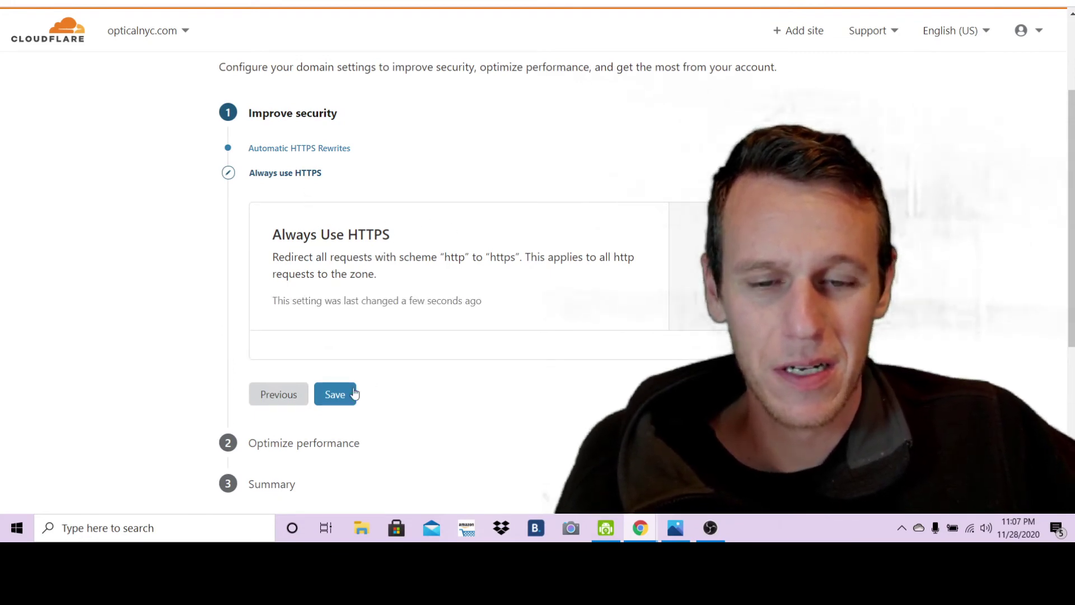
{"action": "left_click", "coordinate": [335, 394]}
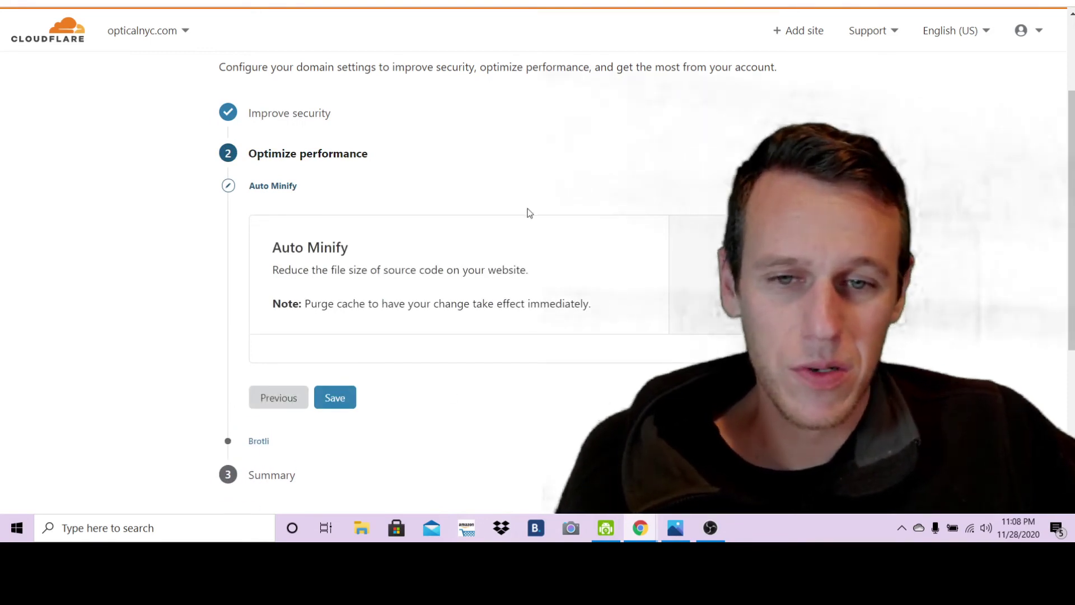
{"action": "left_click", "coordinate": [346, 402]}
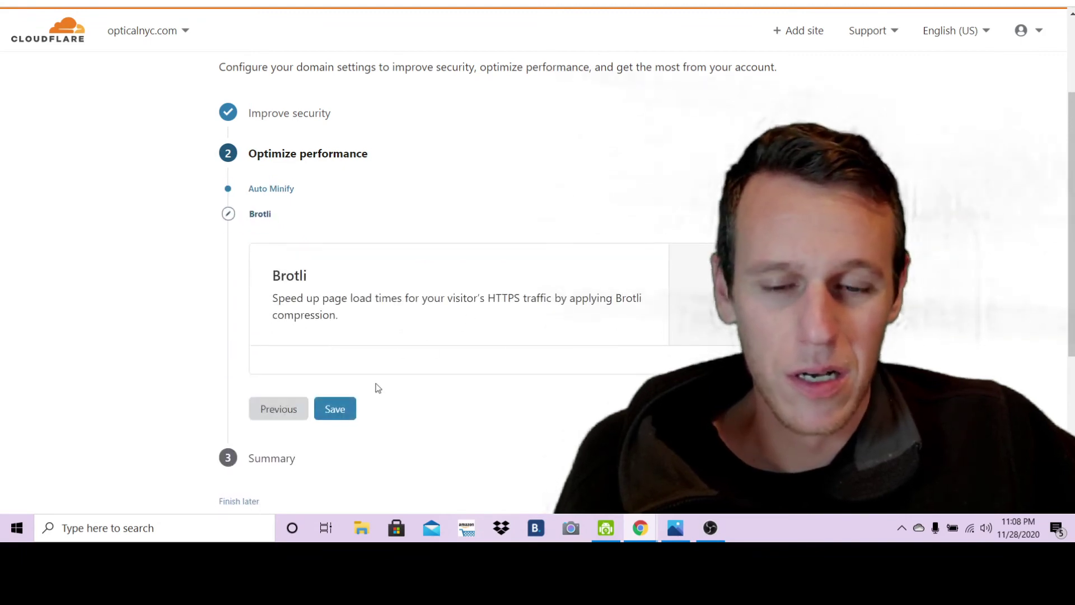
{"action": "left_click", "coordinate": [352, 408]}
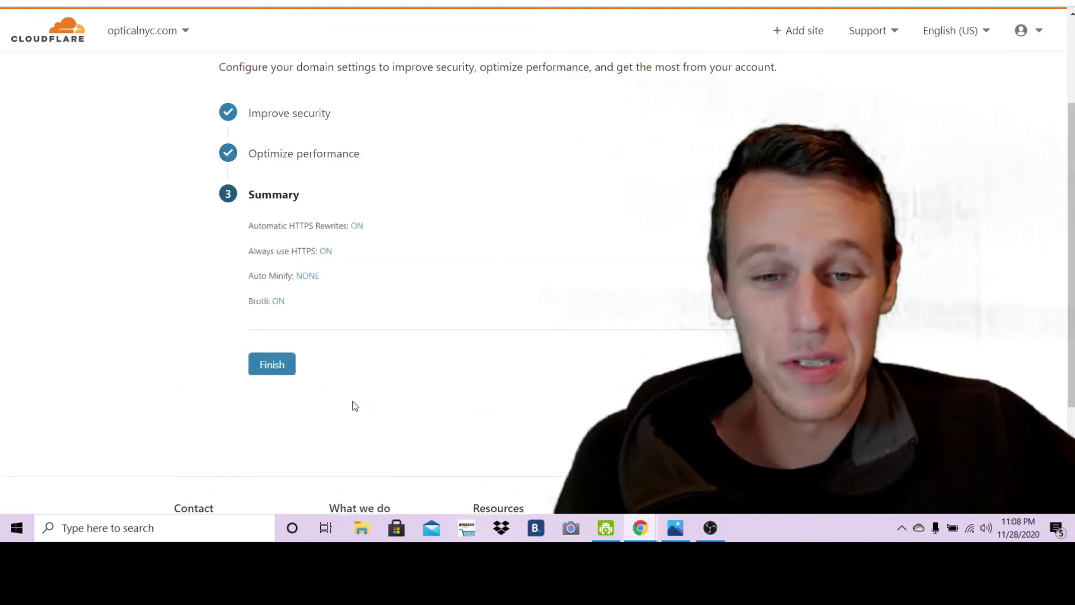
Finish the Quick Start and request an immediate nameserver re-check on the opticalnyc.com overview
{"action": "left_click", "coordinate": [285, 365]}
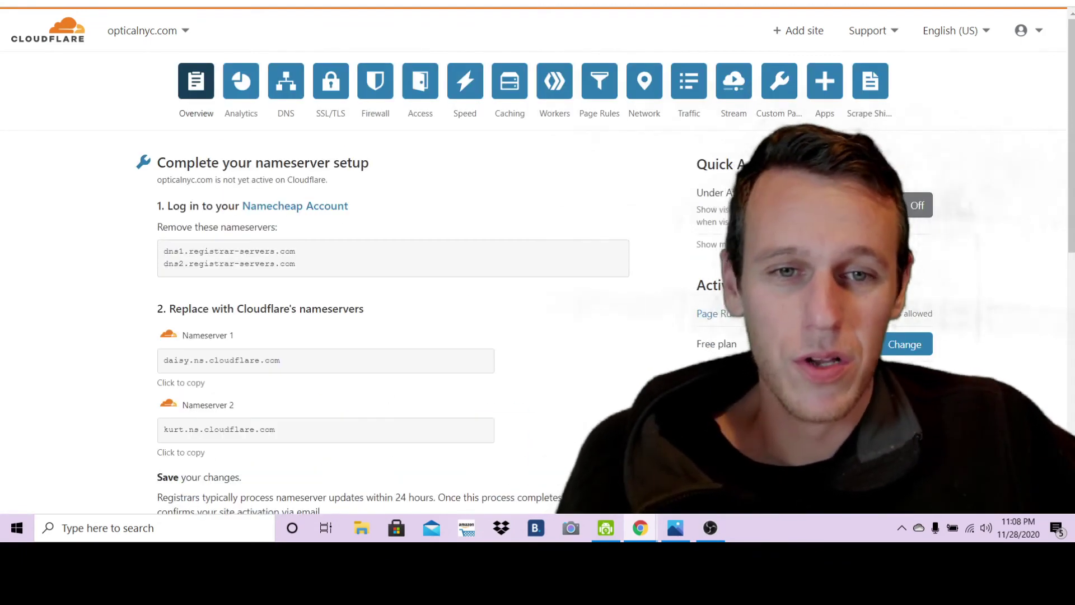
{"action": "scroll", "coordinate": [551, 259], "scroll_direction": "down", "scroll_amount": 3}
{"action": "scroll", "coordinate": [552, 257], "scroll_direction": "down", "scroll_amount": 5}
{"action": "scroll", "coordinate": [552, 255], "scroll_direction": "up", "scroll_amount": 4}
{"action": "left_click", "coordinate": [594, 296]}
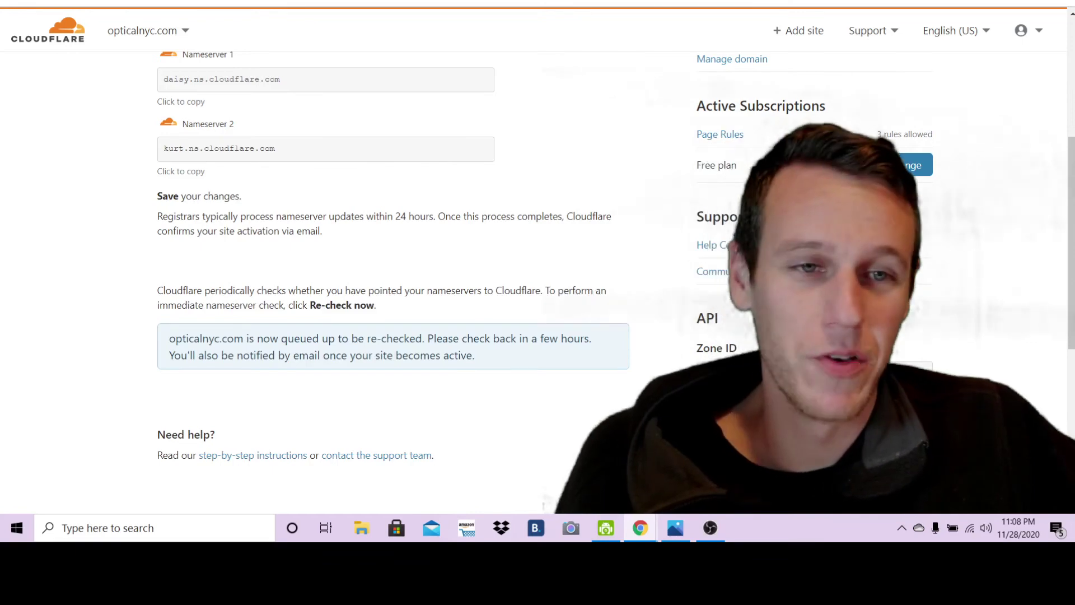
{"action": "mouse_move", "coordinate": [644, 526]}
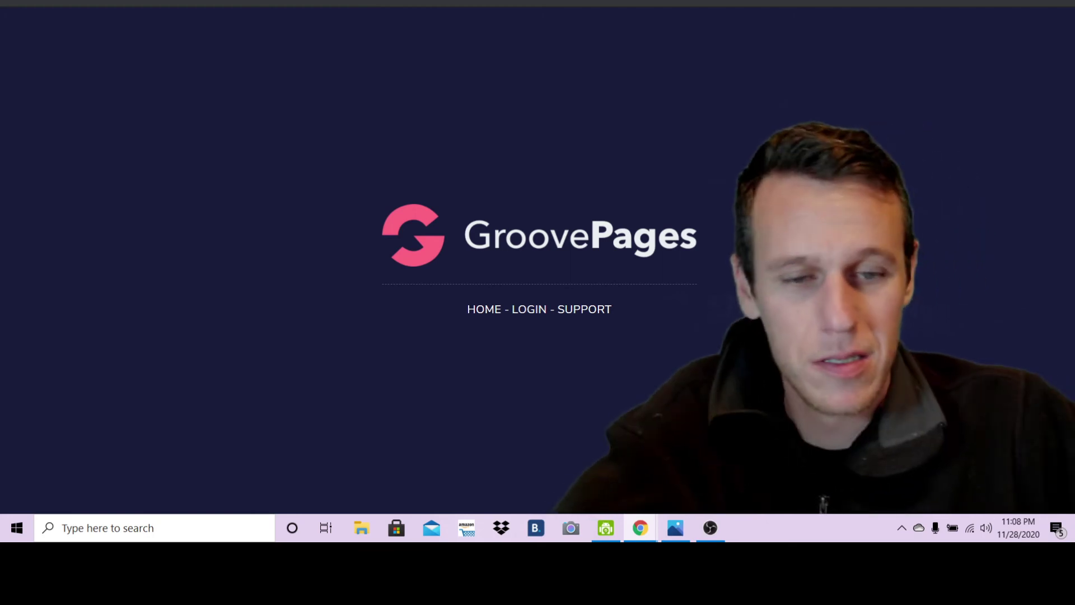
Reload opticalnyc.com in a fresh incognito window with Ctrl+Shift+N
{"action": "key", "text": "ctrl+shift+n"}
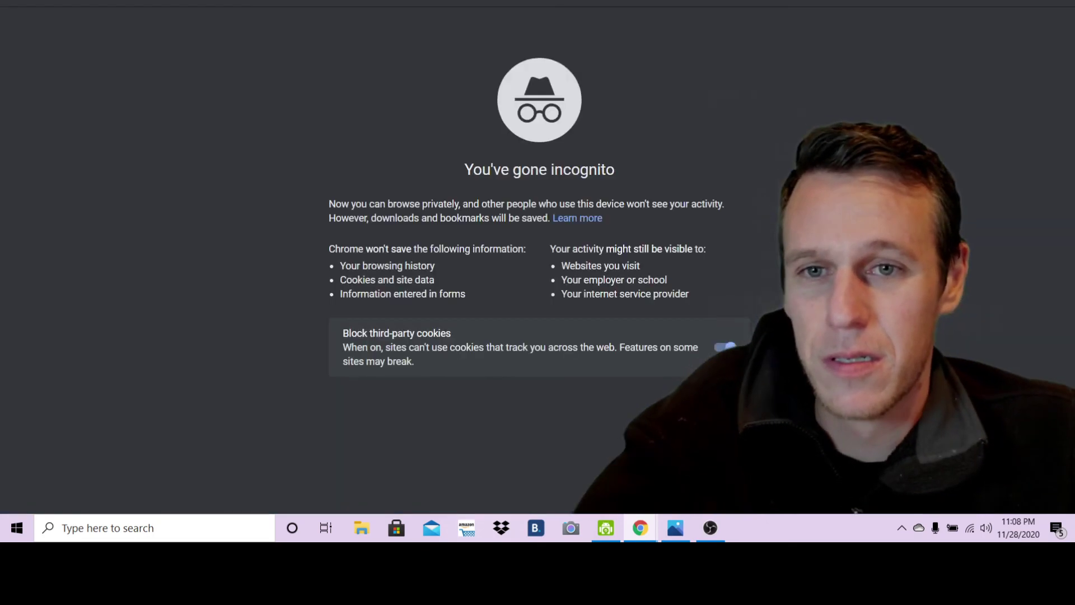
{"action": "type", "text": "opticaln"}
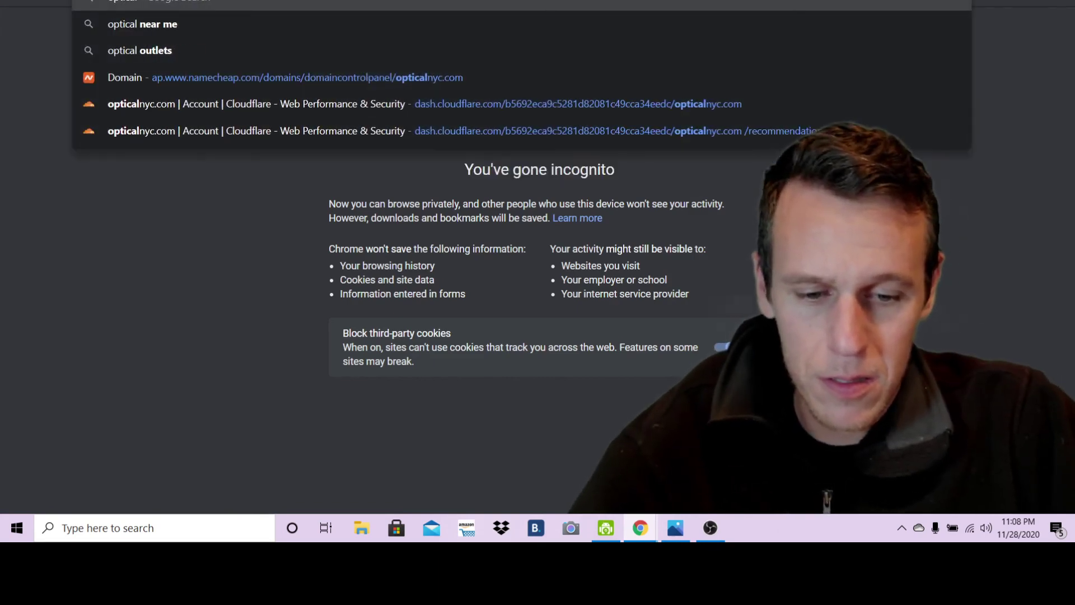
{"action": "type", "text": "yc.com"}
{"action": "key", "text": "Return"}
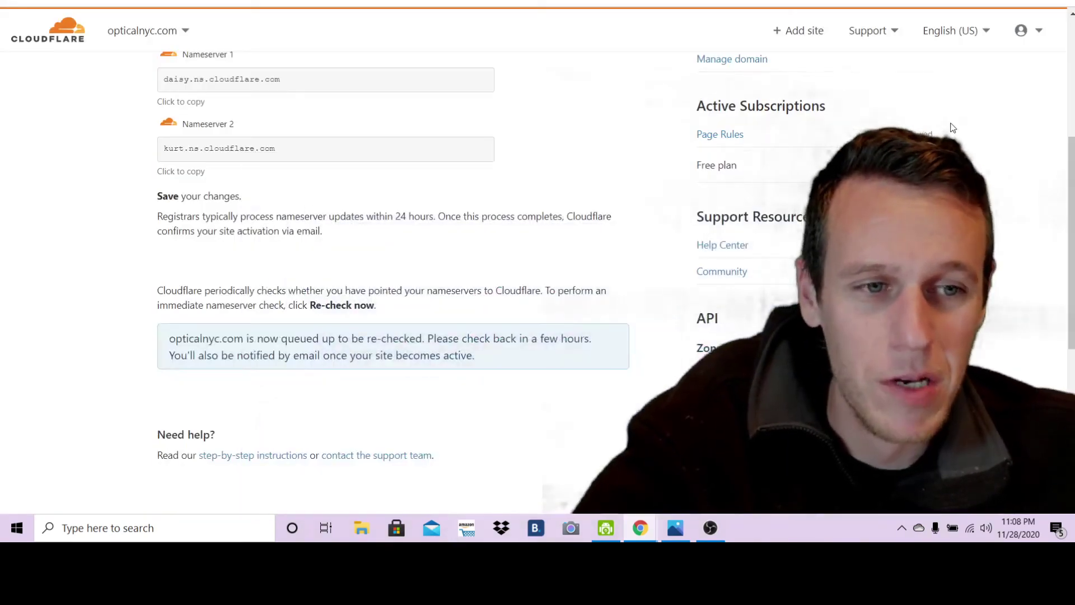
Review the Cloudflare and Namecheap nameserver pages, then bring the GroovePages browser window forward
{"action": "scroll", "coordinate": [952, 127], "scroll_direction": "up", "scroll_amount": 5}
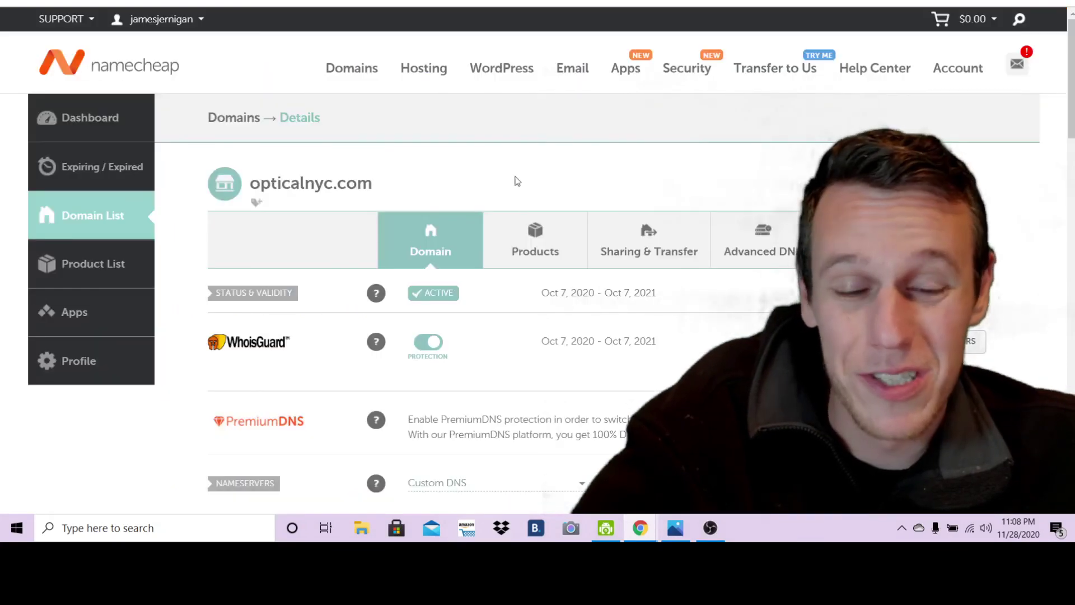
{"action": "scroll", "coordinate": [836, 160], "scroll_direction": "down", "scroll_amount": 3}
{"action": "scroll", "coordinate": [821, 155], "scroll_direction": "down", "scroll_amount": 3}
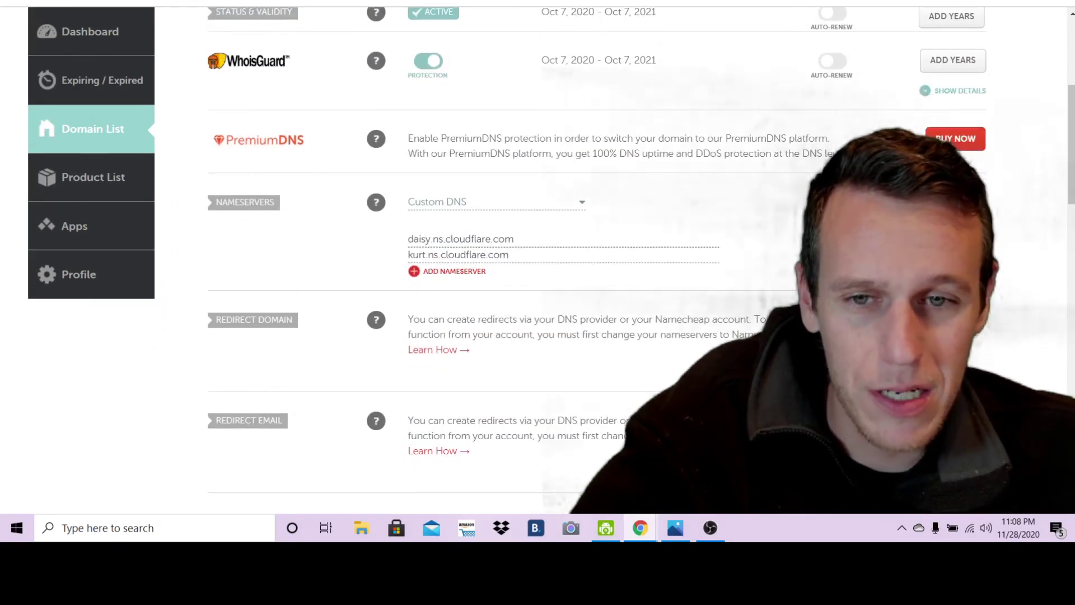
{"action": "scroll", "coordinate": [722, 128], "scroll_direction": "up", "scroll_amount": 5}
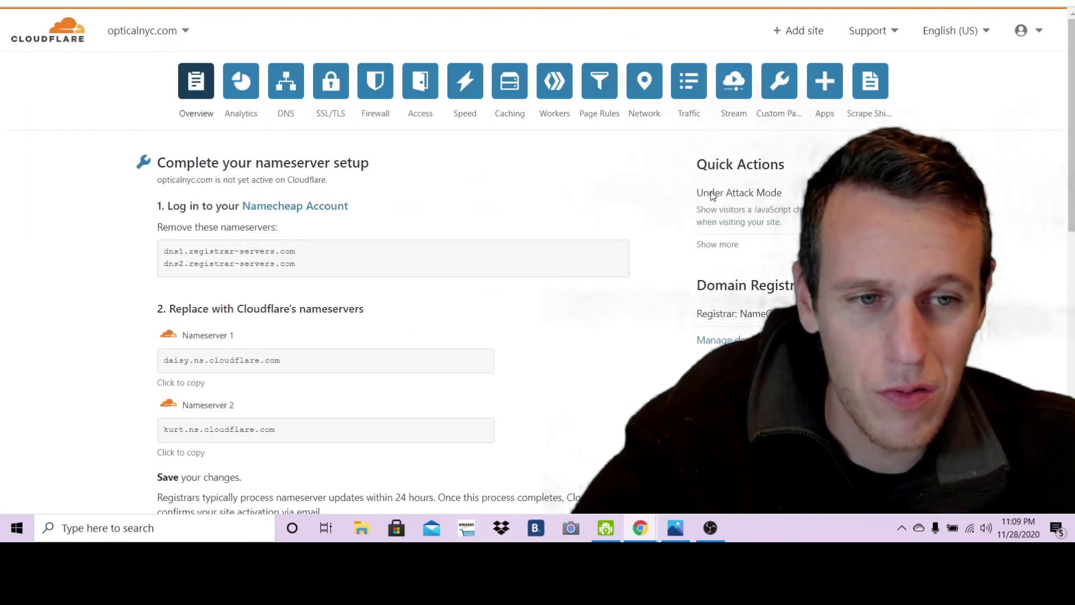
{"action": "scroll", "coordinate": [711, 194], "scroll_direction": "down", "scroll_amount": 10}
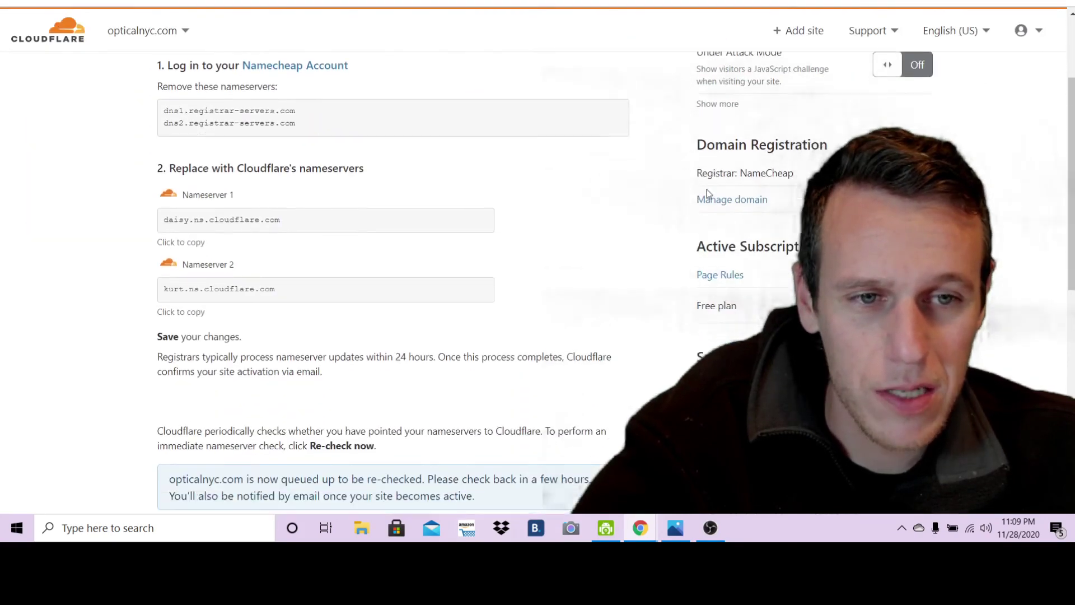
{"action": "scroll", "coordinate": [584, 207], "scroll_direction": "up", "scroll_amount": 7}
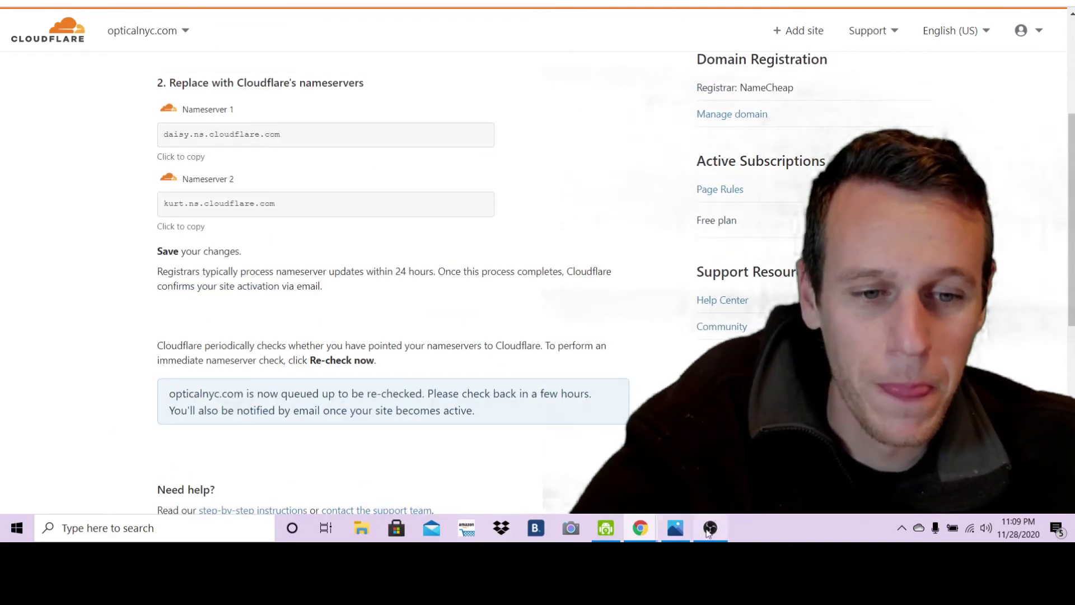
{"action": "mouse_move", "coordinate": [643, 530]}
{"action": "left_click", "coordinate": [596, 465]}
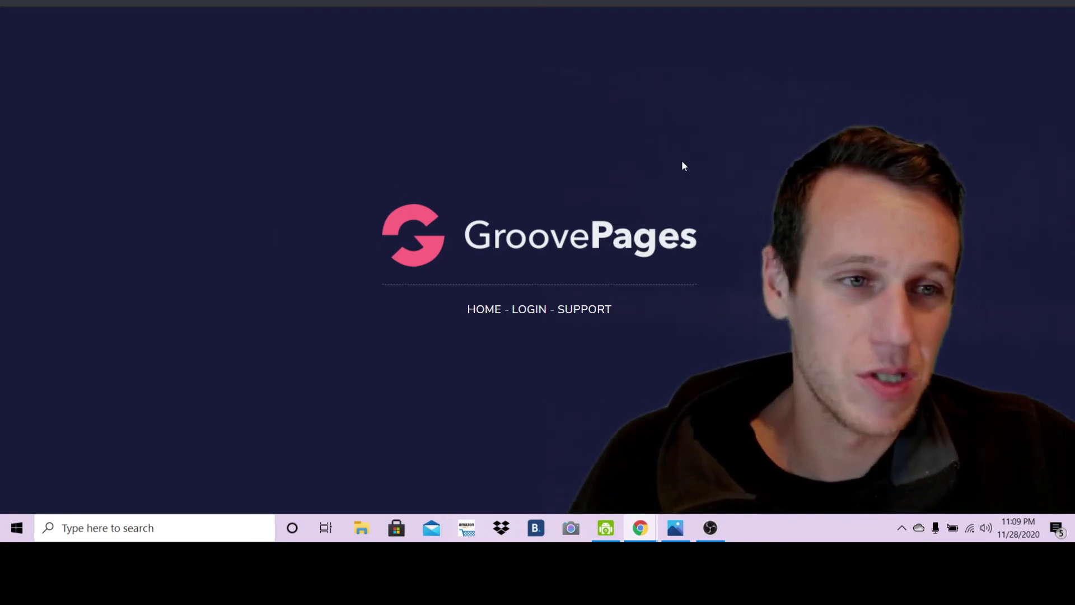
{"action": "left_click", "coordinate": [720, 520]}
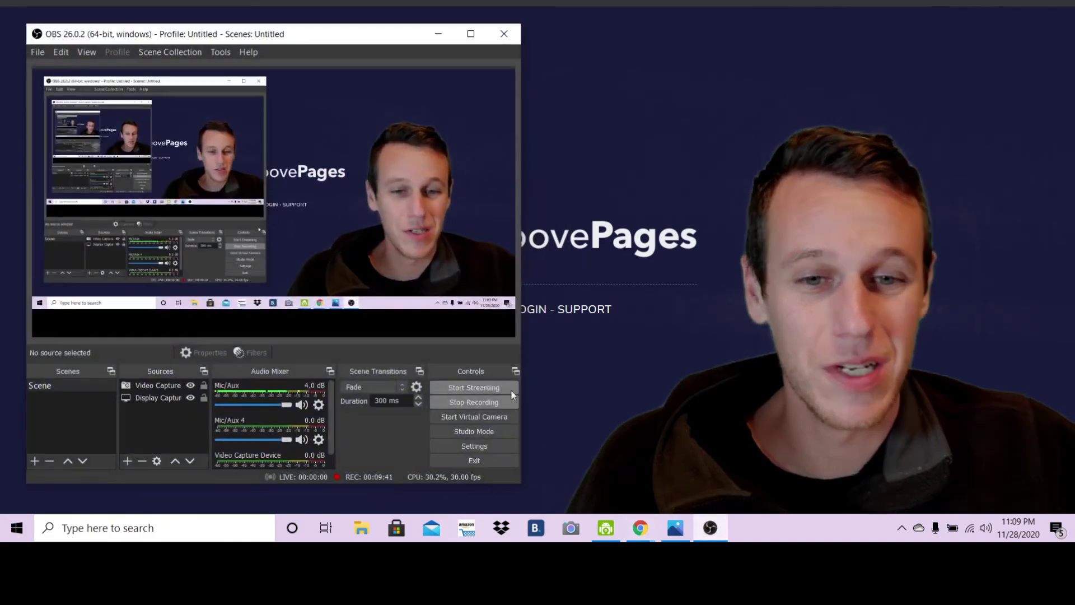